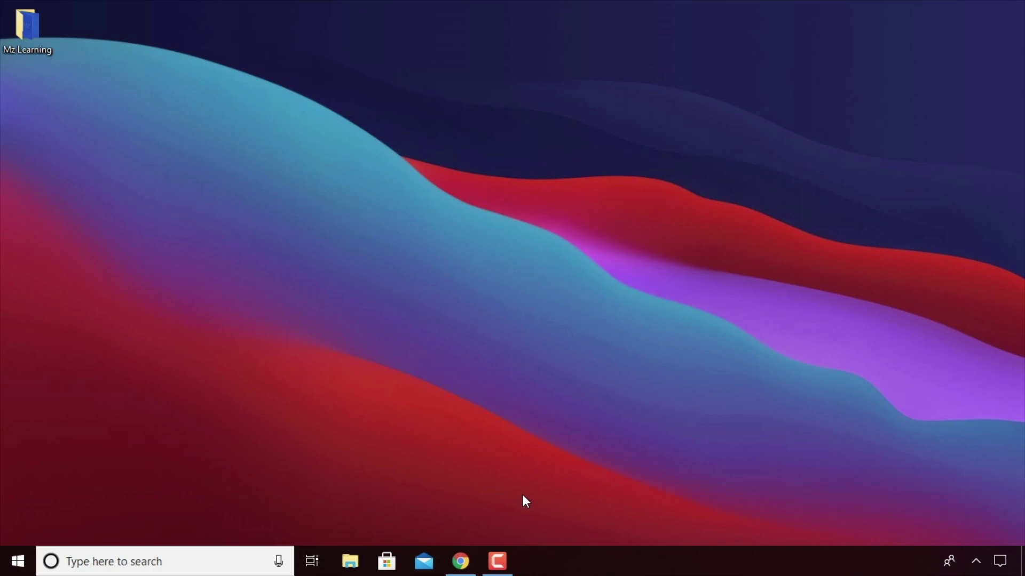
Switch to Chrome and view the TransMac download page and the HFS+ for Windows by Paragon Software page.
click(460, 561)
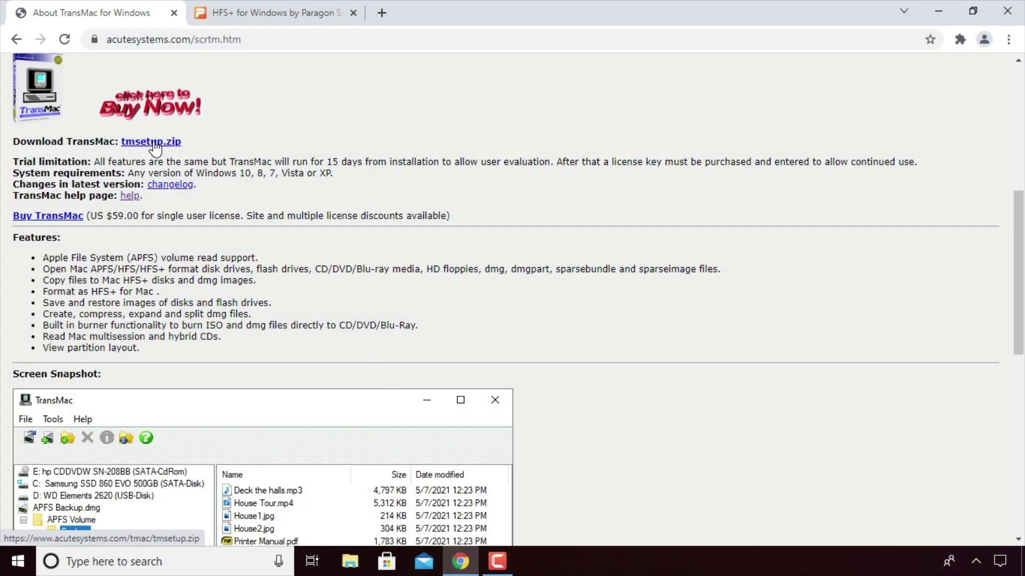
click(241, 12)
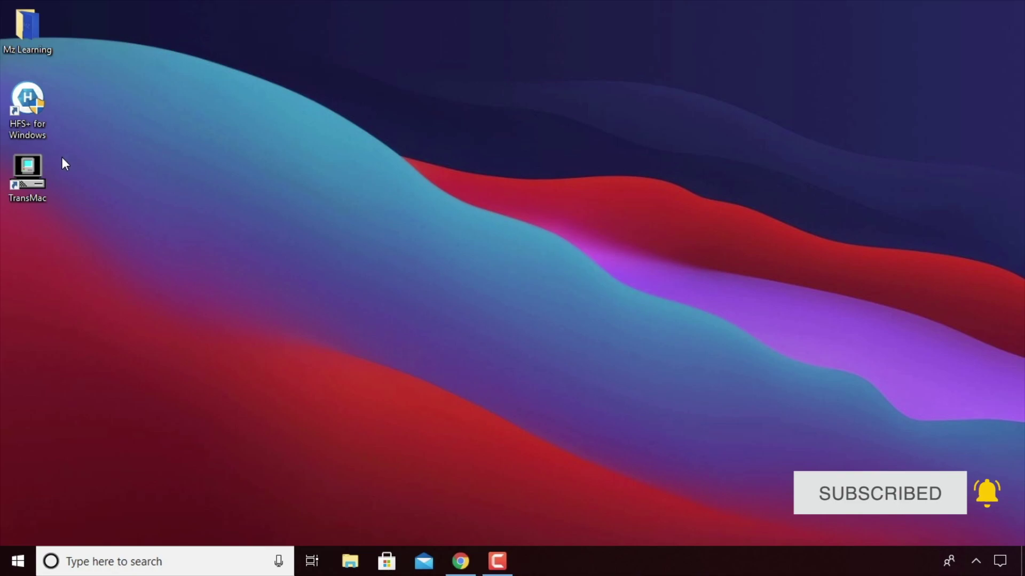
Launch TransMac as administrator from the desktop and continue with the trial.
right_click(38, 165)
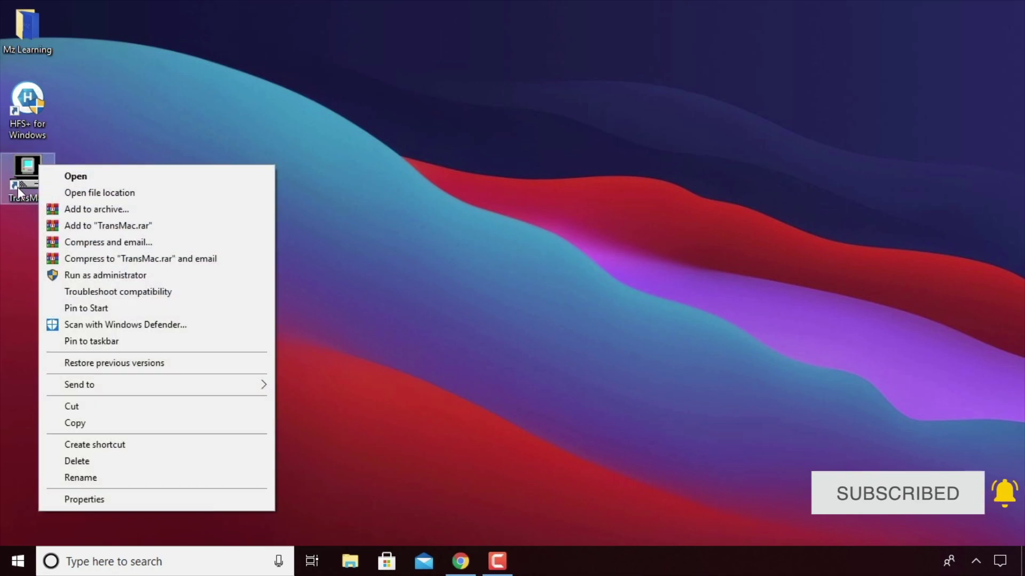
click(88, 275)
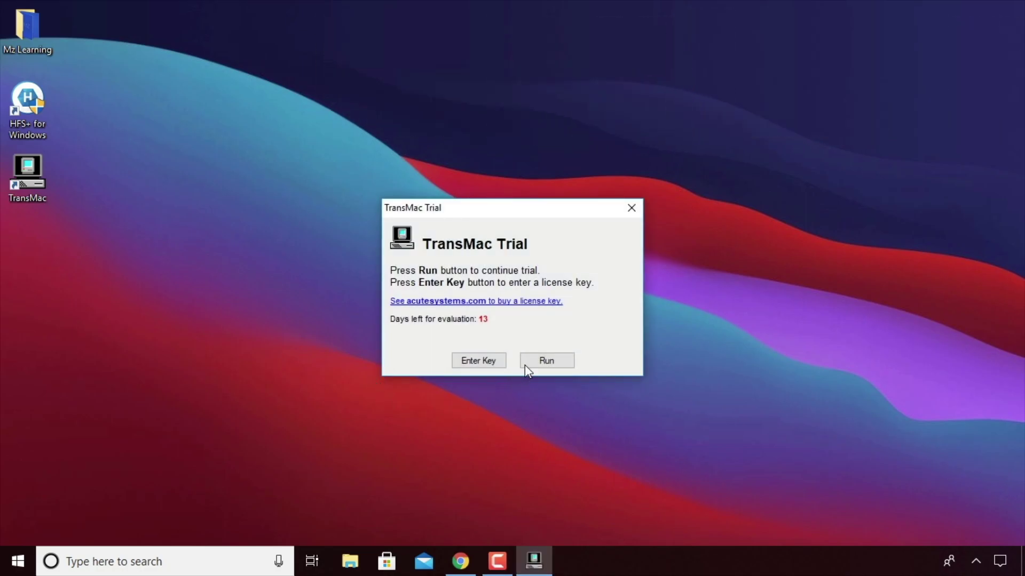
click(537, 361)
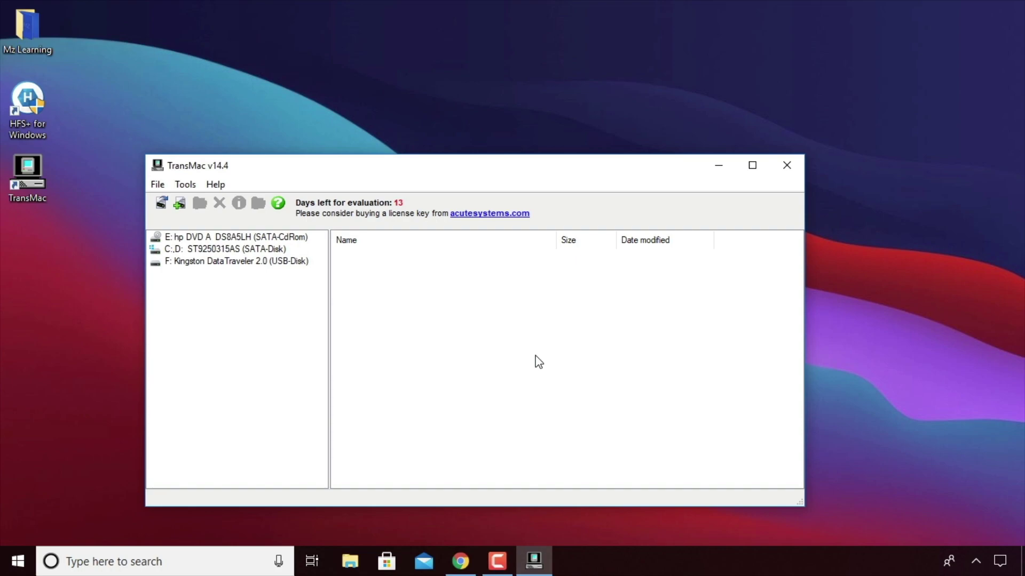
Format the Kingston DataTraveler 2.0 USB disk for Mac with the default volume name, accepting the overwrite of its data.
right_click(242, 265)
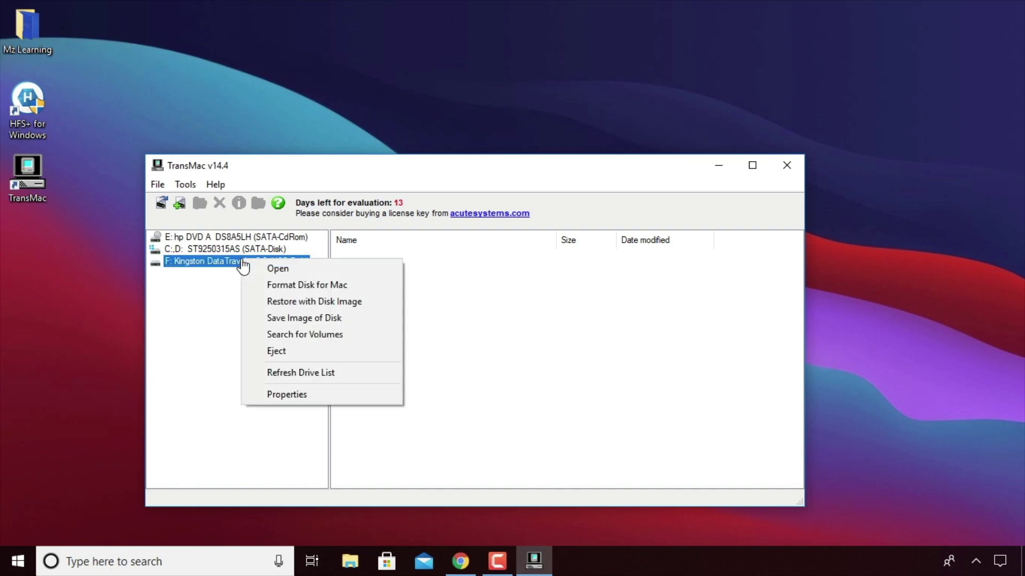
click(280, 286)
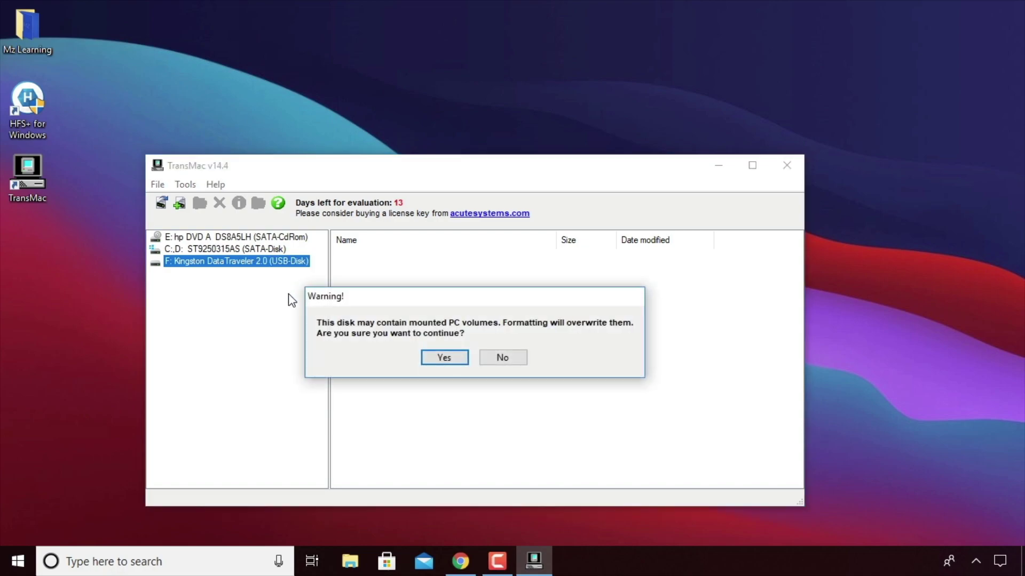
click(444, 358)
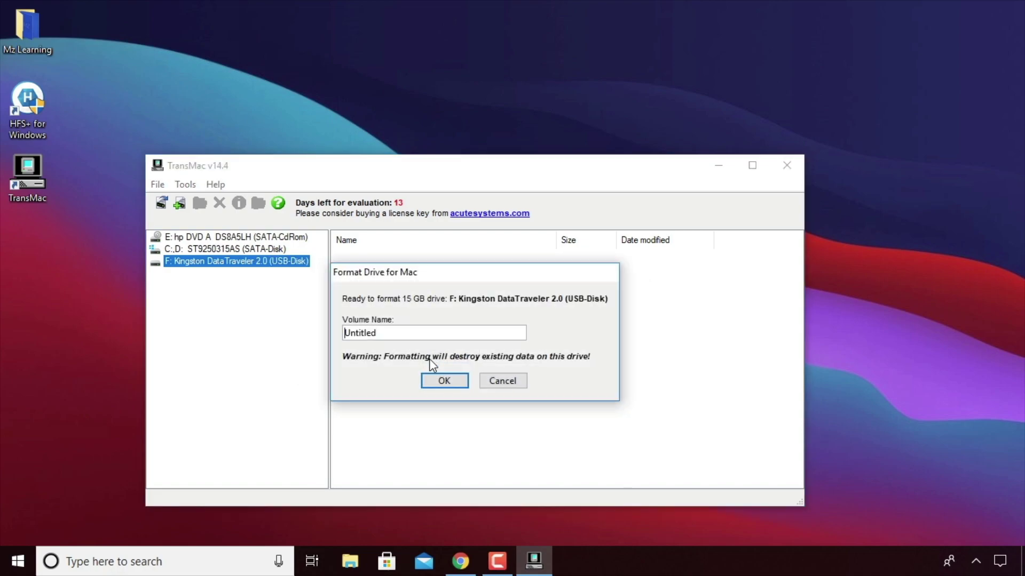
click(444, 381)
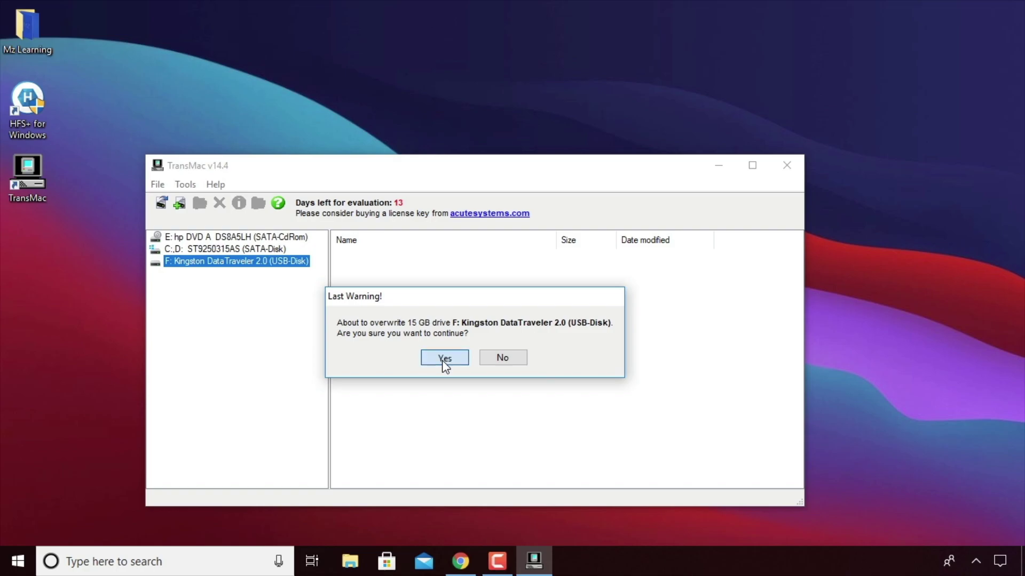
click(441, 361)
right_click(441, 363)
click(453, 349)
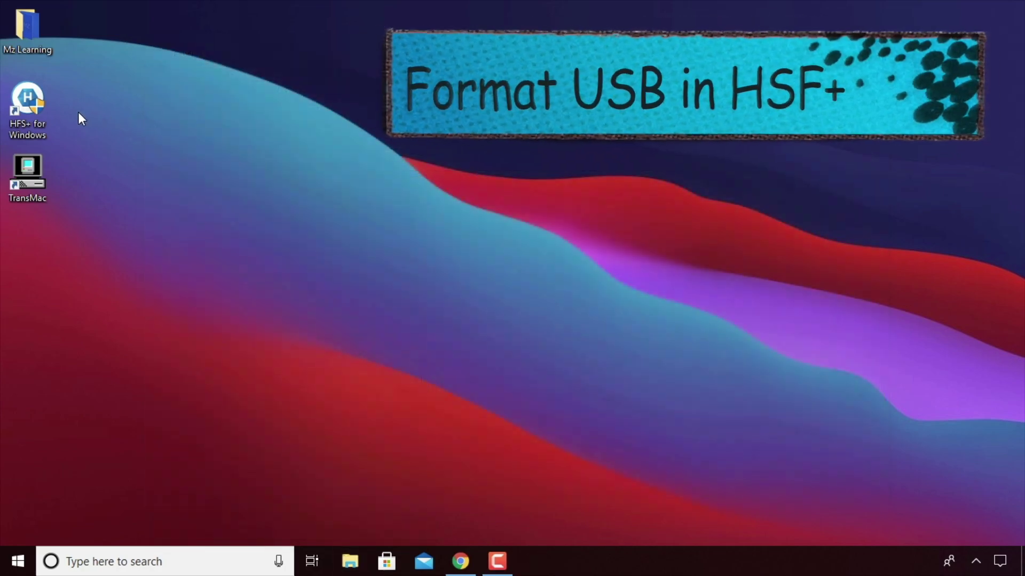
Open HFS+ for Windows and start formatting a new volume, selecting Disk1 Volume2 FAT32 "NEW VOLUME".
double_click(35, 107)
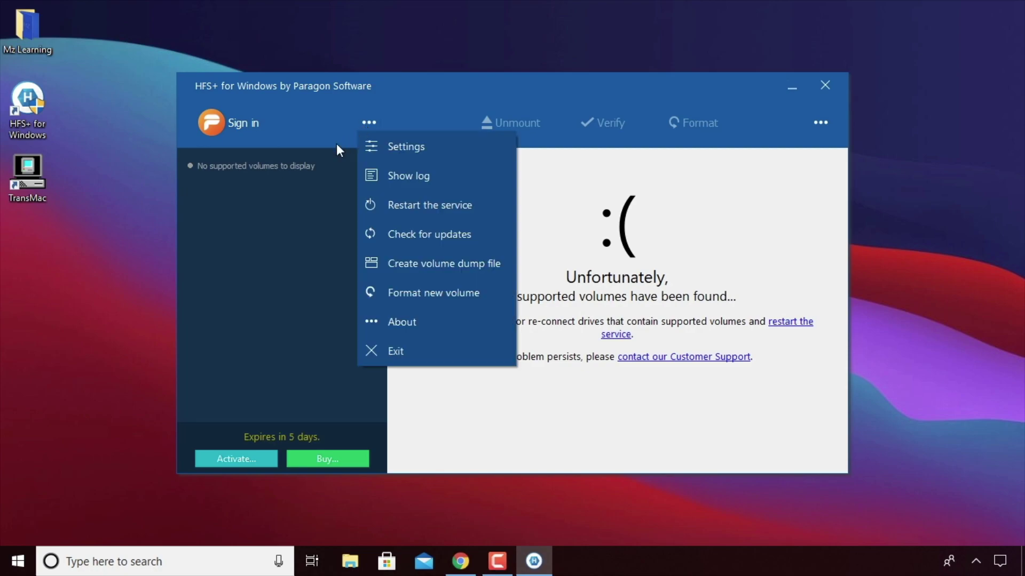
click(418, 293)
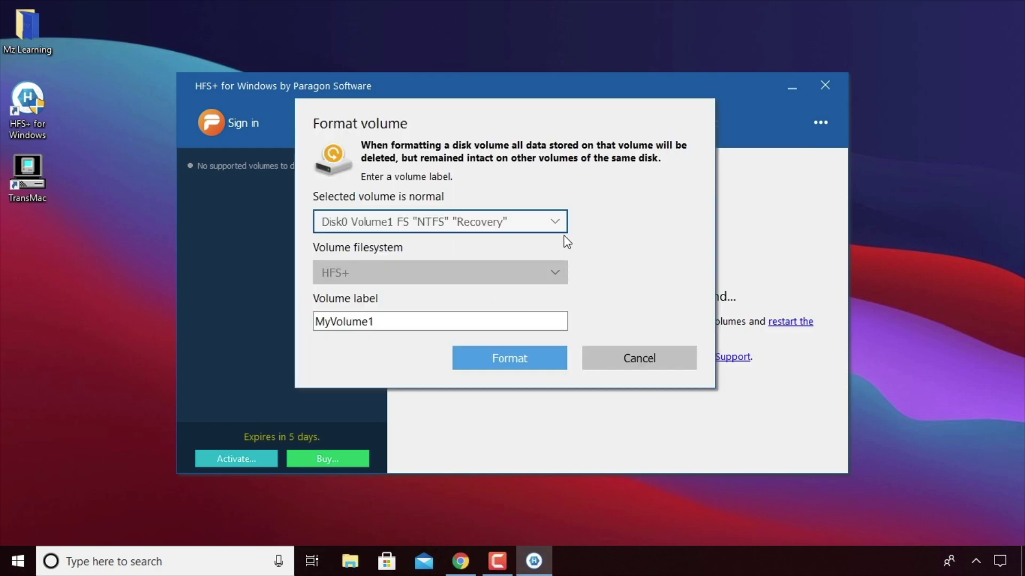
click(555, 224)
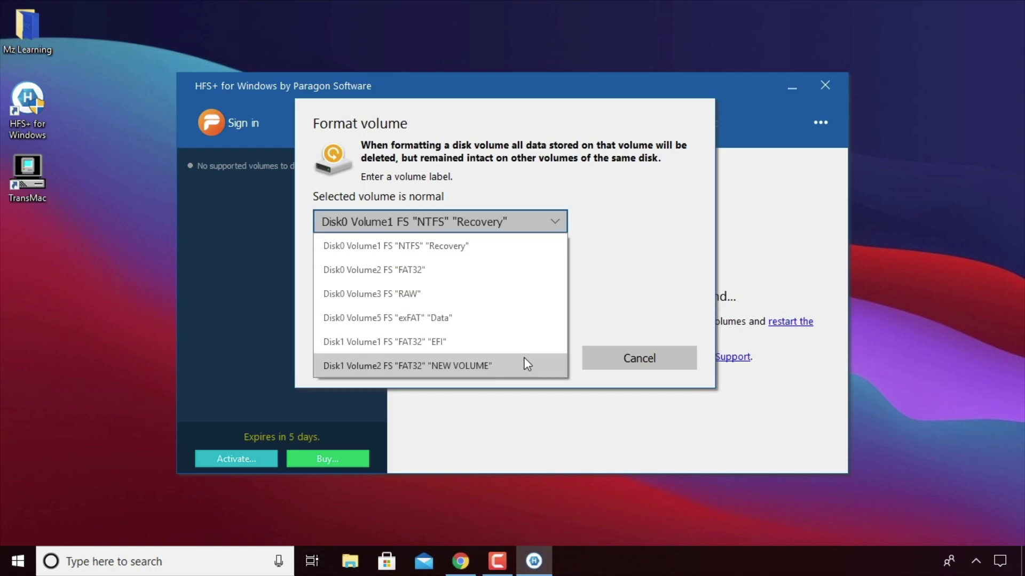
click(477, 367)
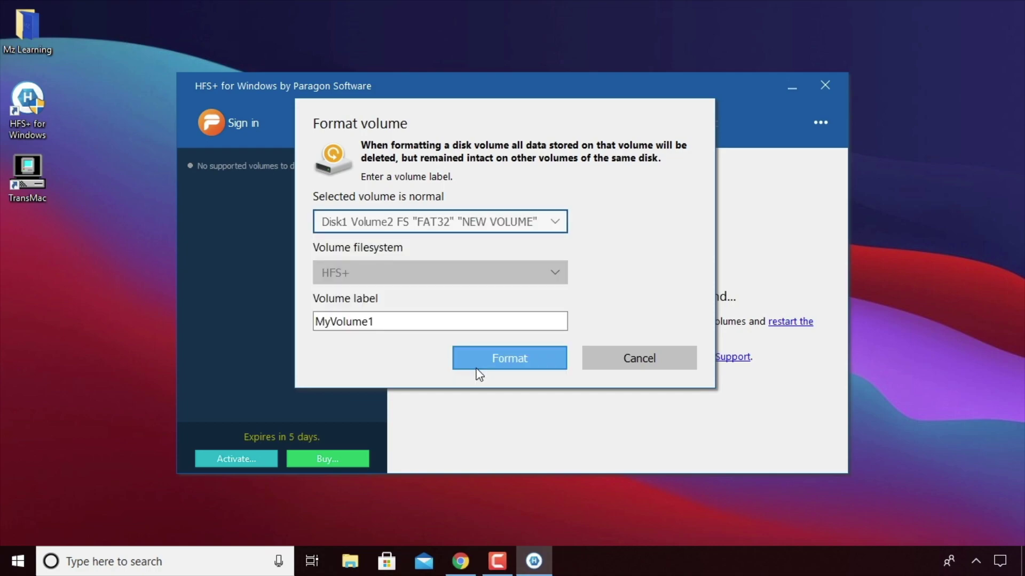
Set the volume label to macOS Monterey, format the volume as HFS+ and dismiss the completion dialog.
drag(400, 321, 306, 321)
text(macOS Mon)
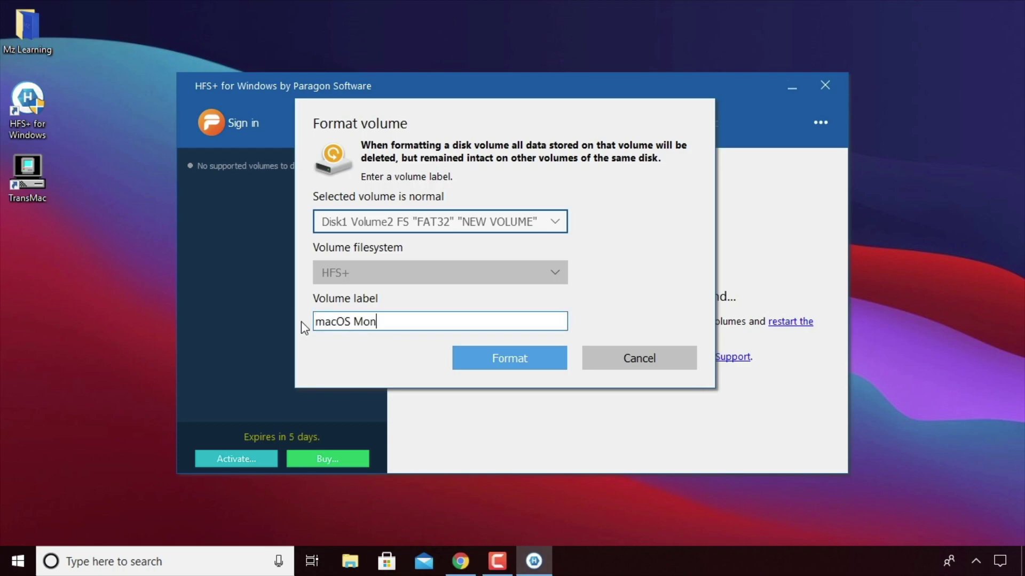
text(terey)
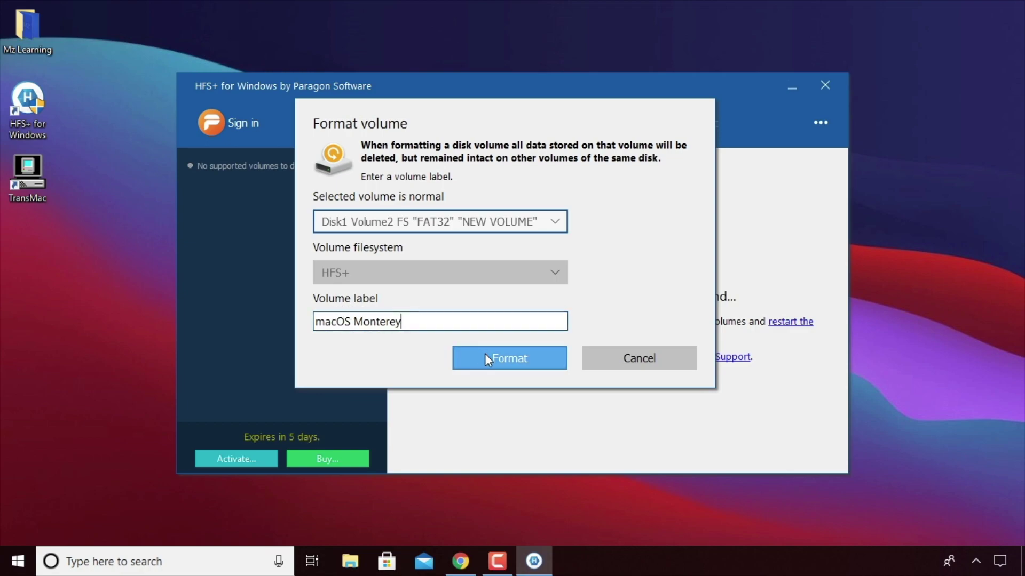
click(498, 359)
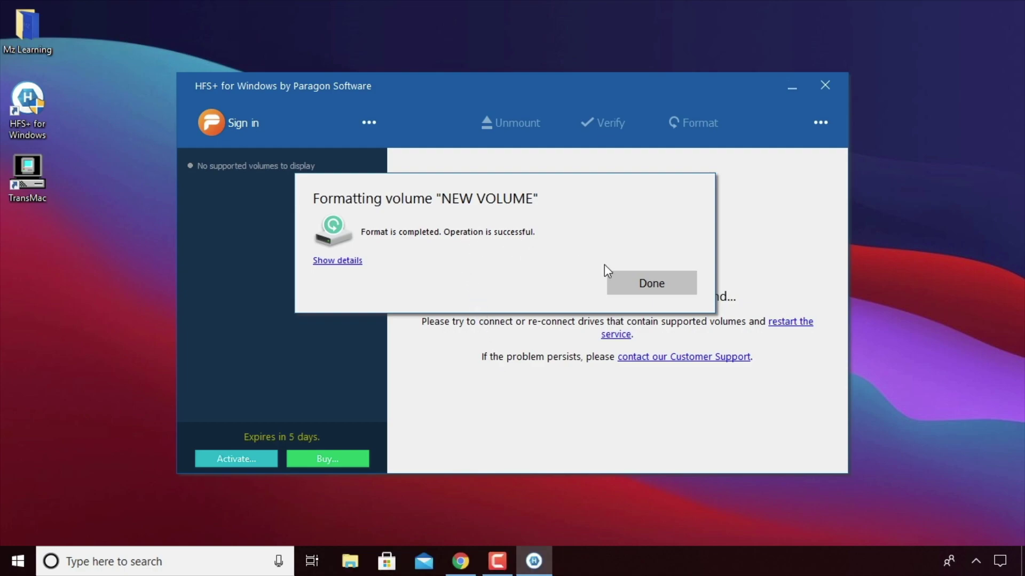
click(633, 282)
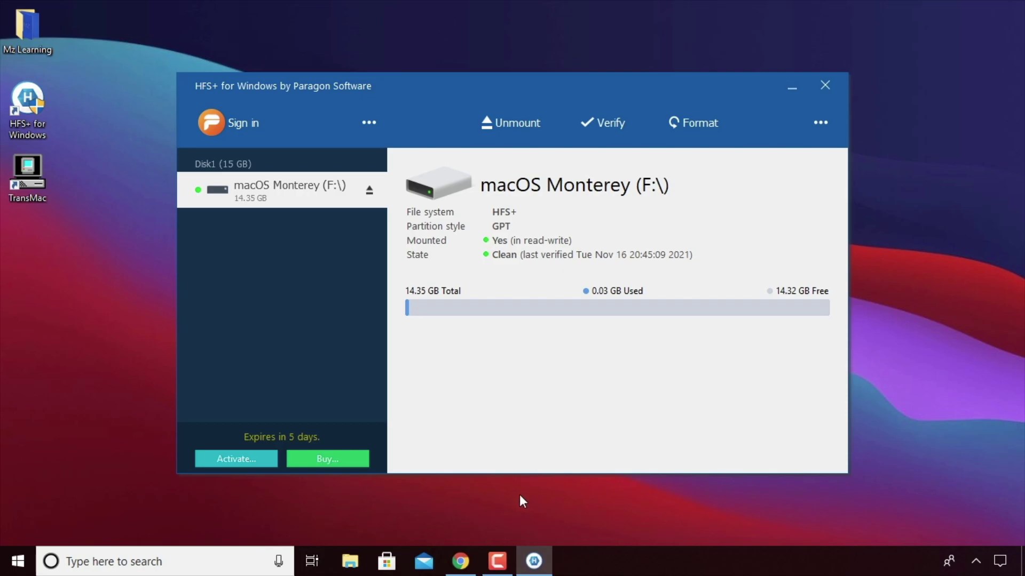
Switch to Chrome and search Google for "macos monterey torrent downlaod".
click(461, 561)
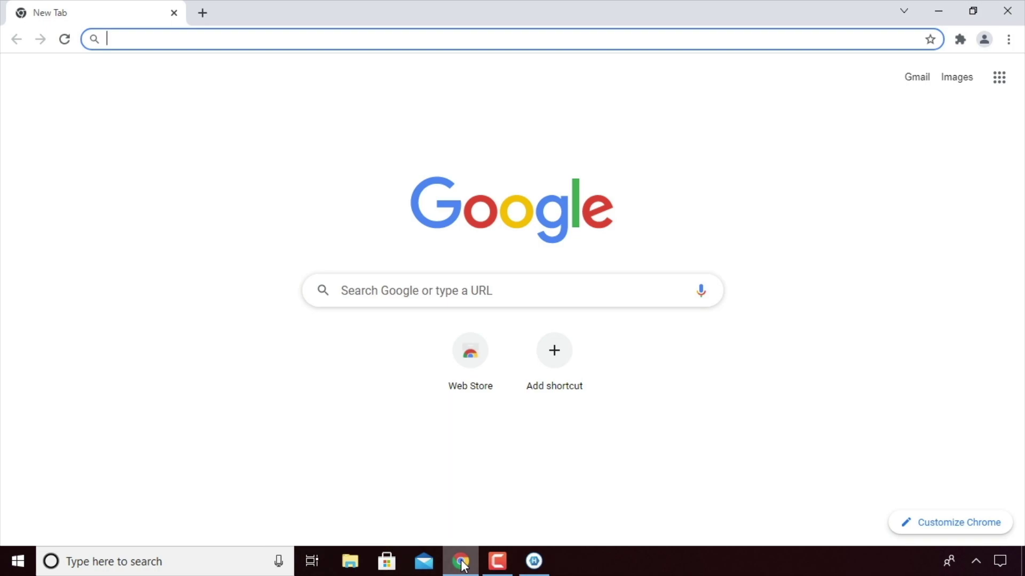
text(macos monterey to)
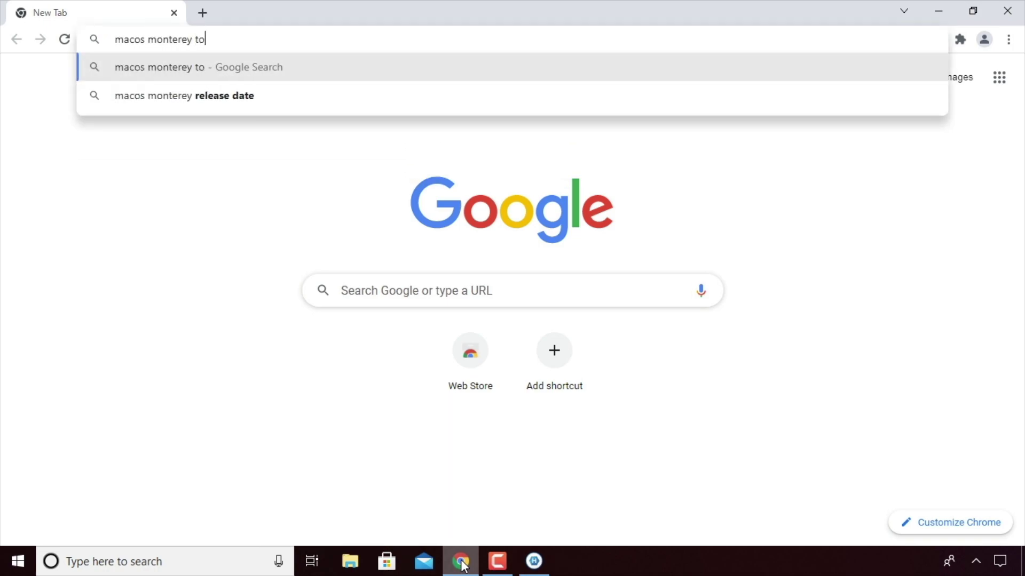
text(rrent downlaod)
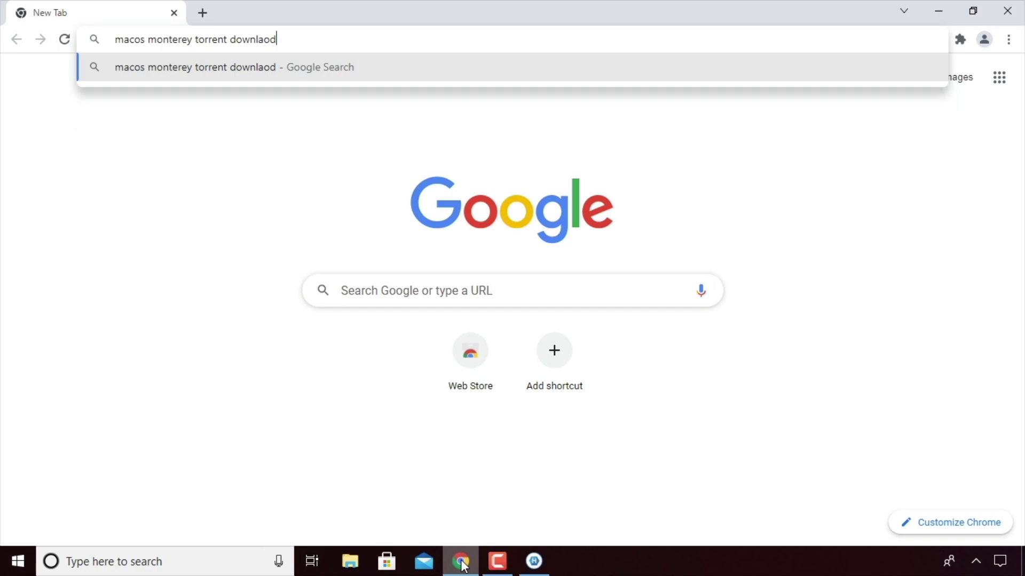
key(Return)
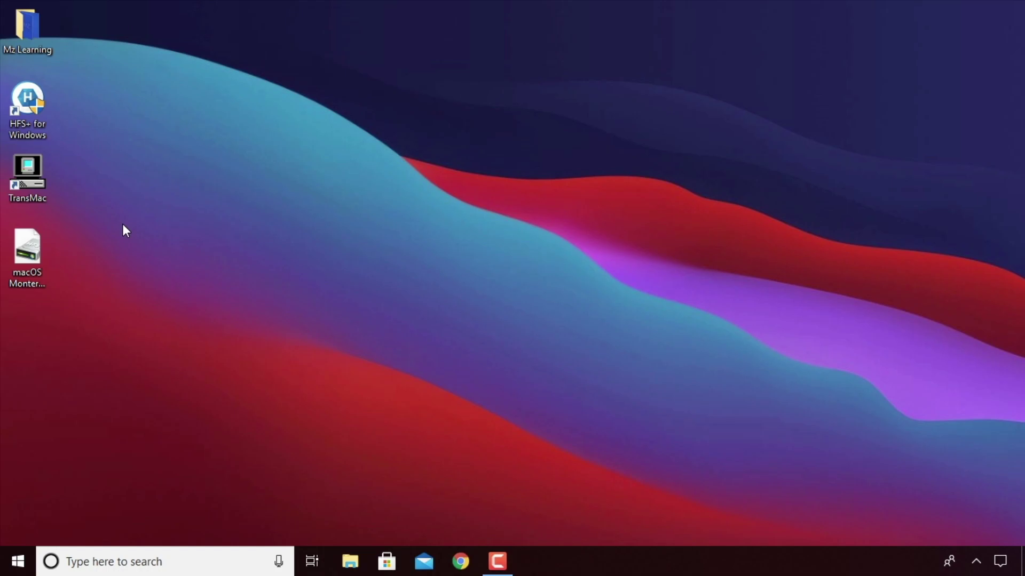
Open the macOS Monterey 12.0.1 disk image from the desktop in the TransMac trial and expand its macOS Monterey 12.0.1 folder.
click(30, 255)
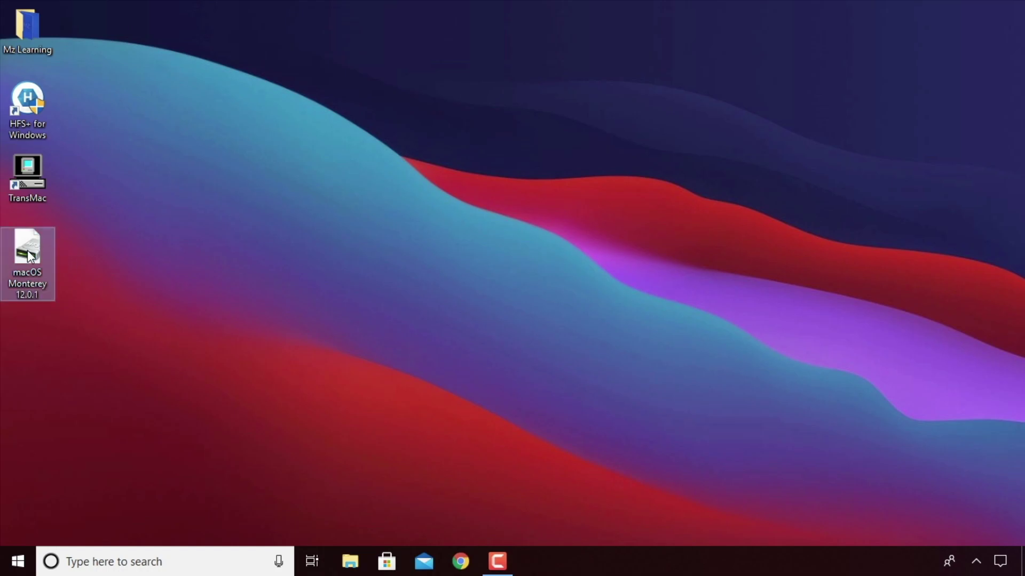
double_click(30, 256)
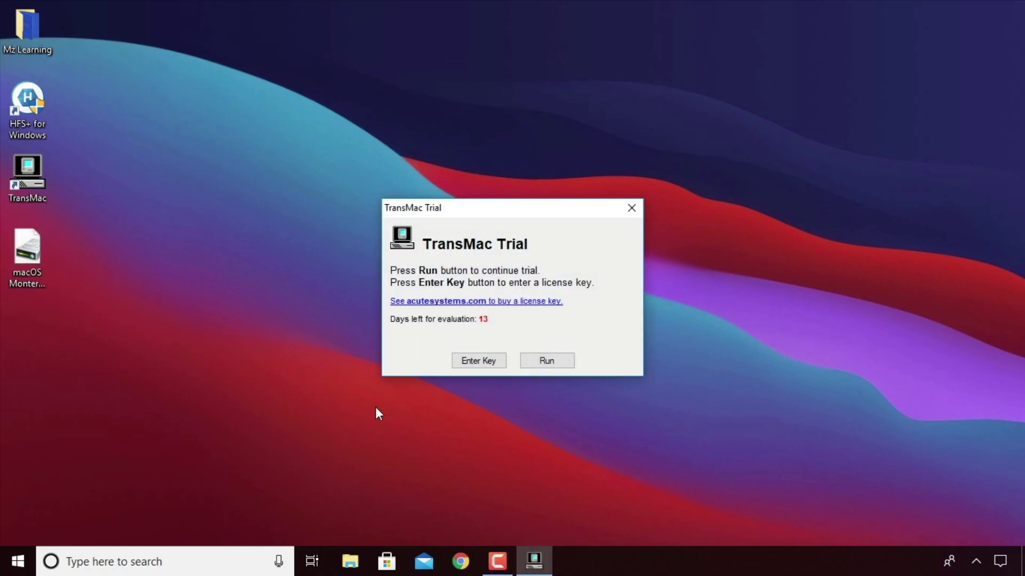
click(538, 361)
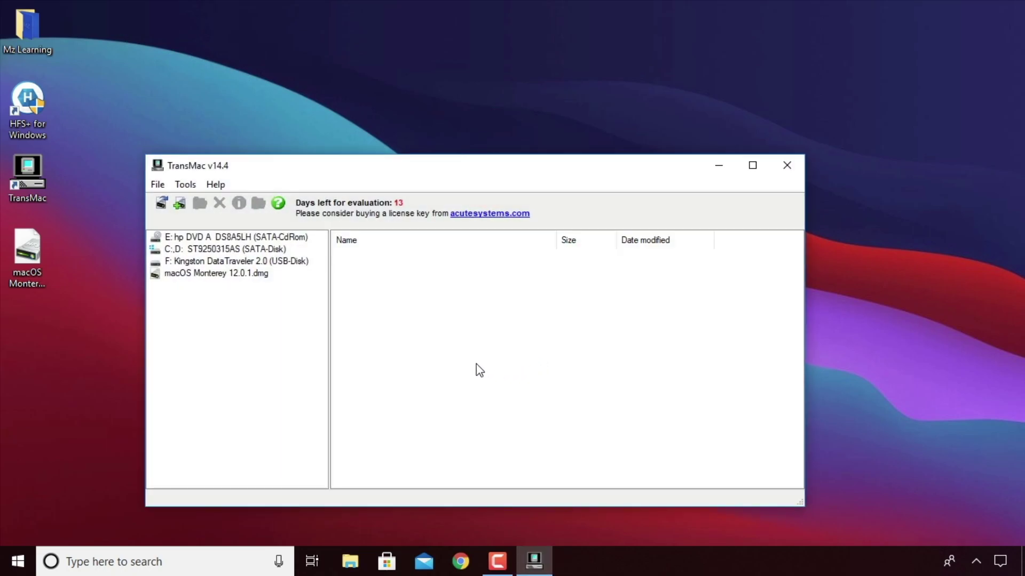
double_click(207, 275)
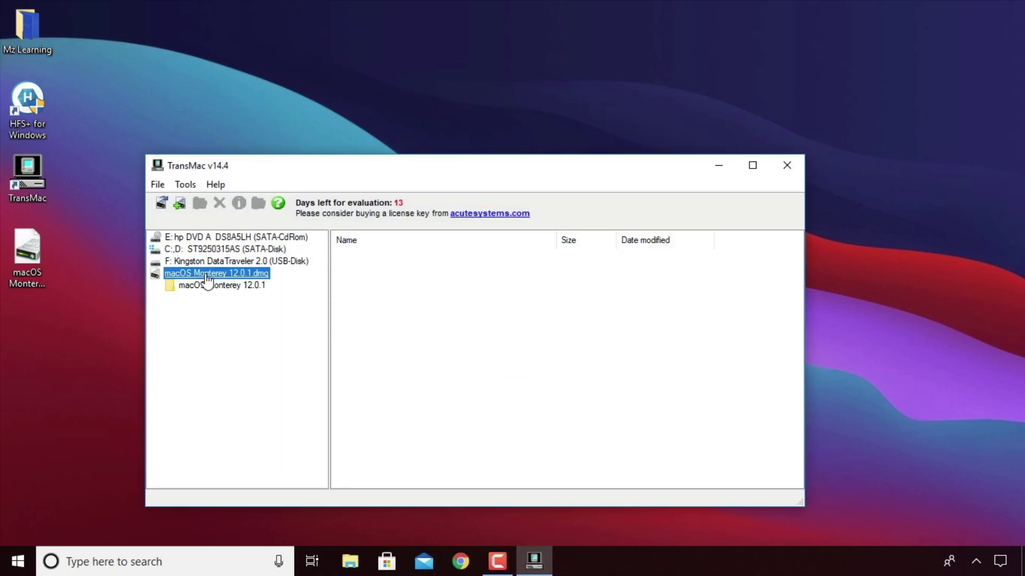
double_click(208, 285)
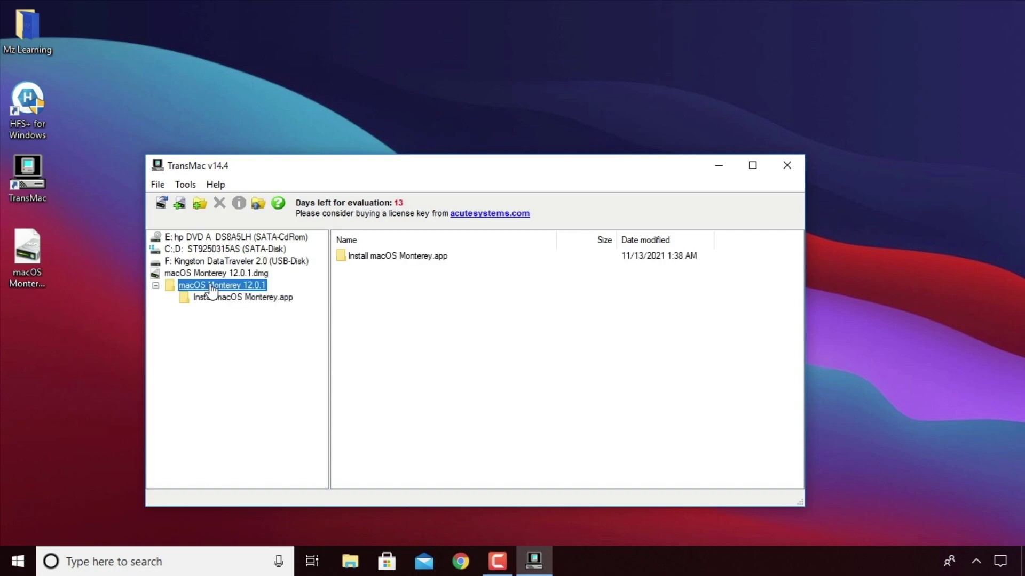
click(368, 262)
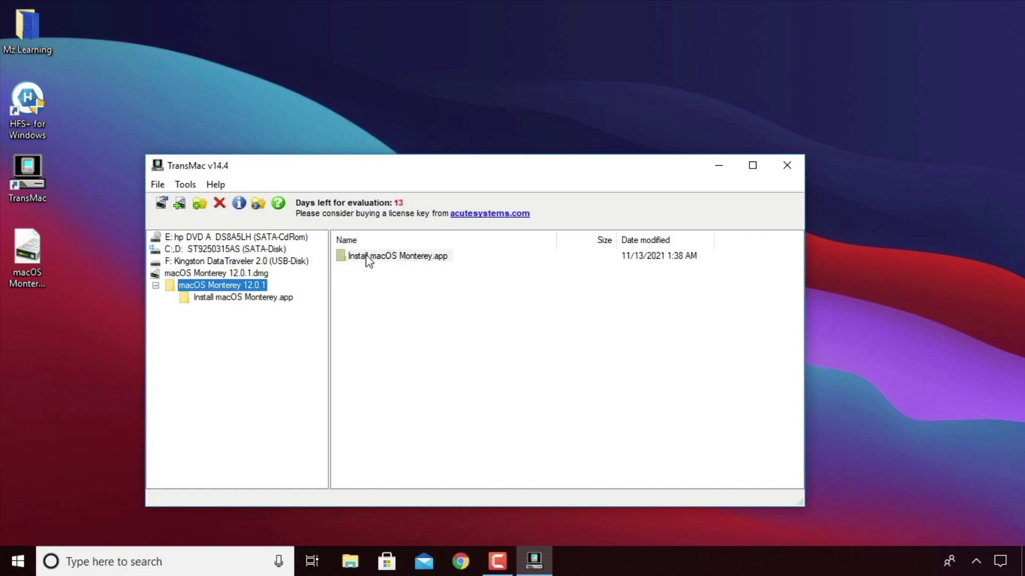
drag(367, 242, 376, 113)
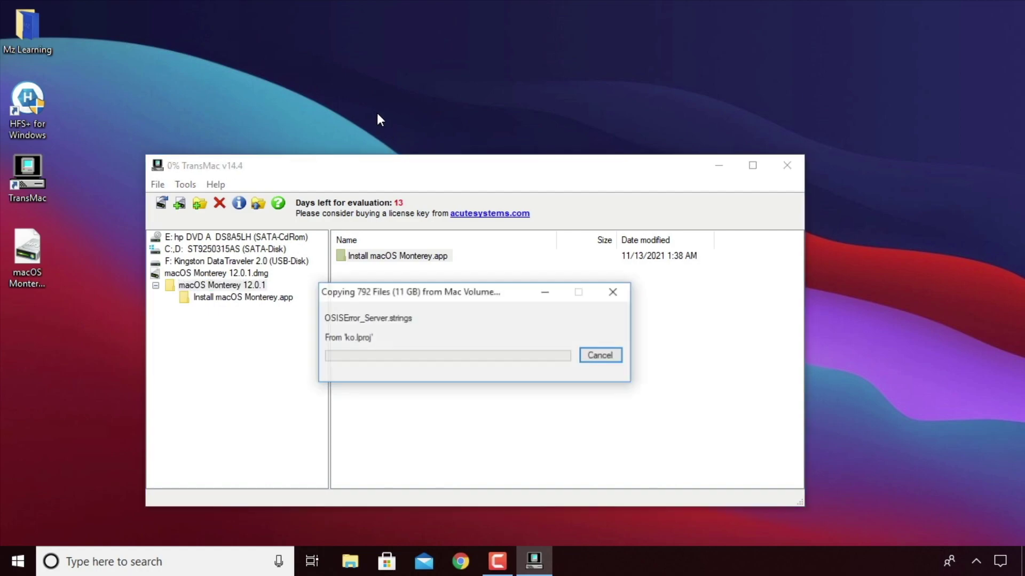
click(600, 358)
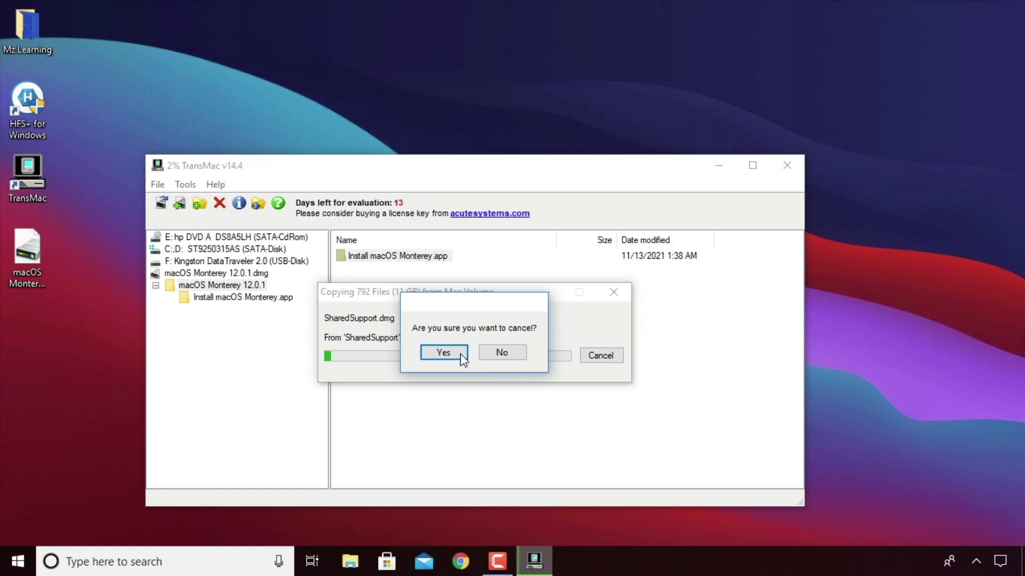
click(444, 353)
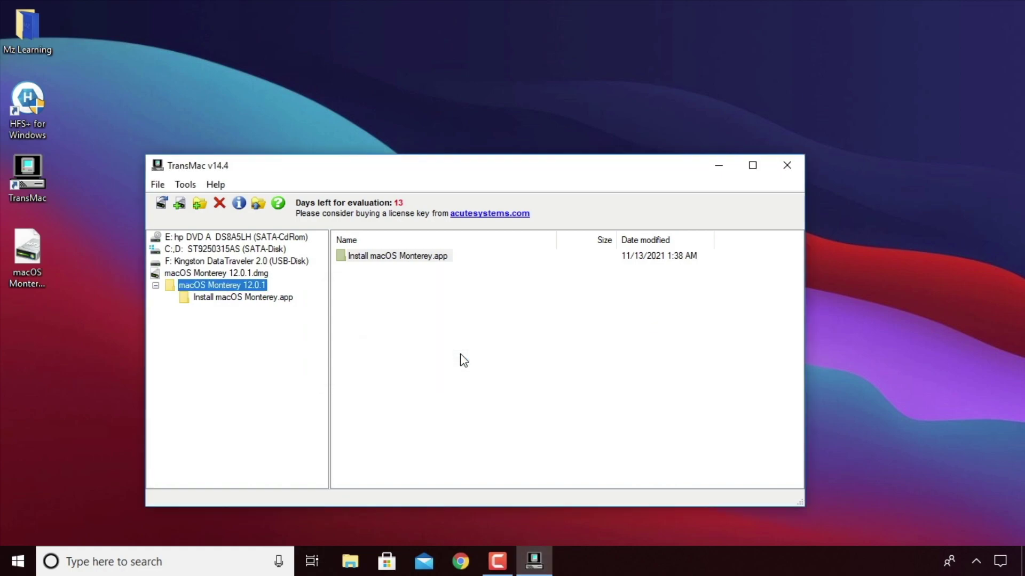
Copy Install macOS Monterey.app from the disk image to the macOS Monterey (F:) USB drive.
right_click(399, 260)
click(414, 266)
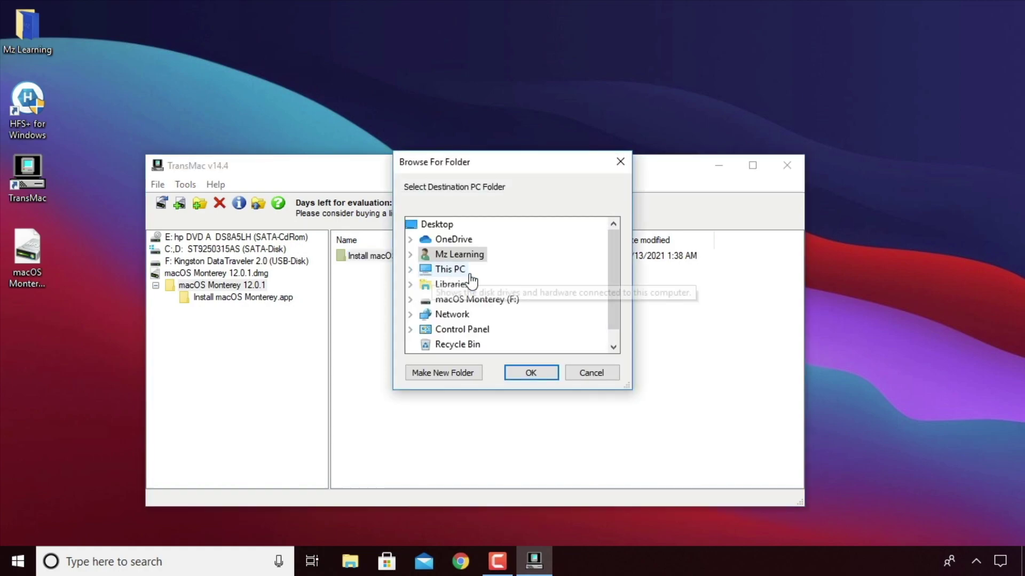
scroll(611, 293, down, 1)
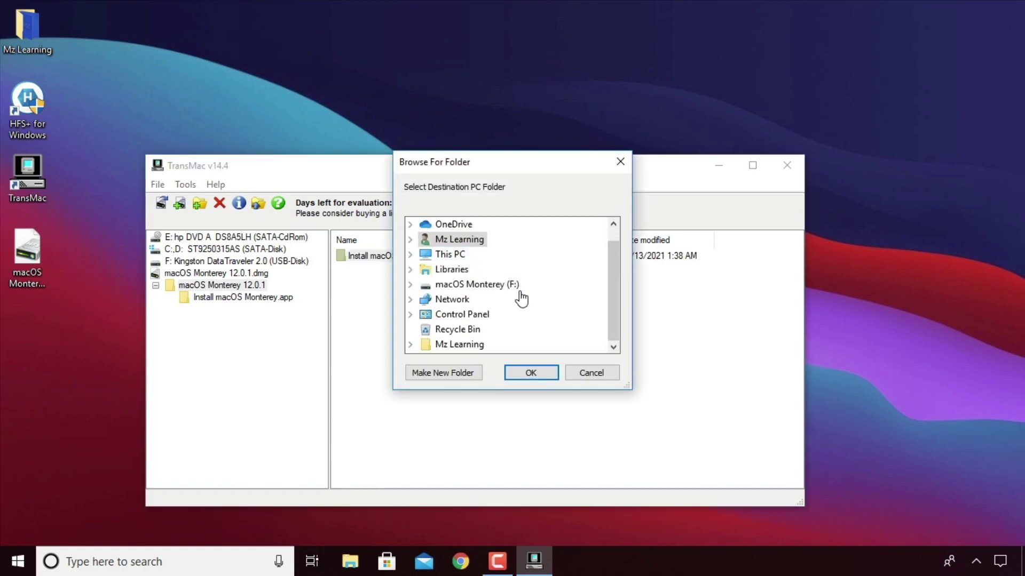
click(503, 287)
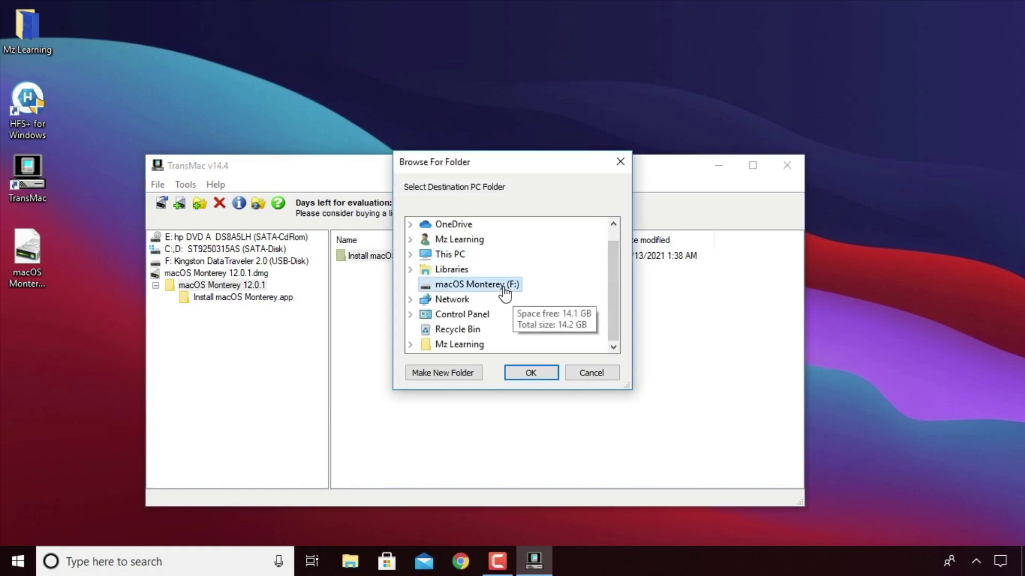
click(532, 372)
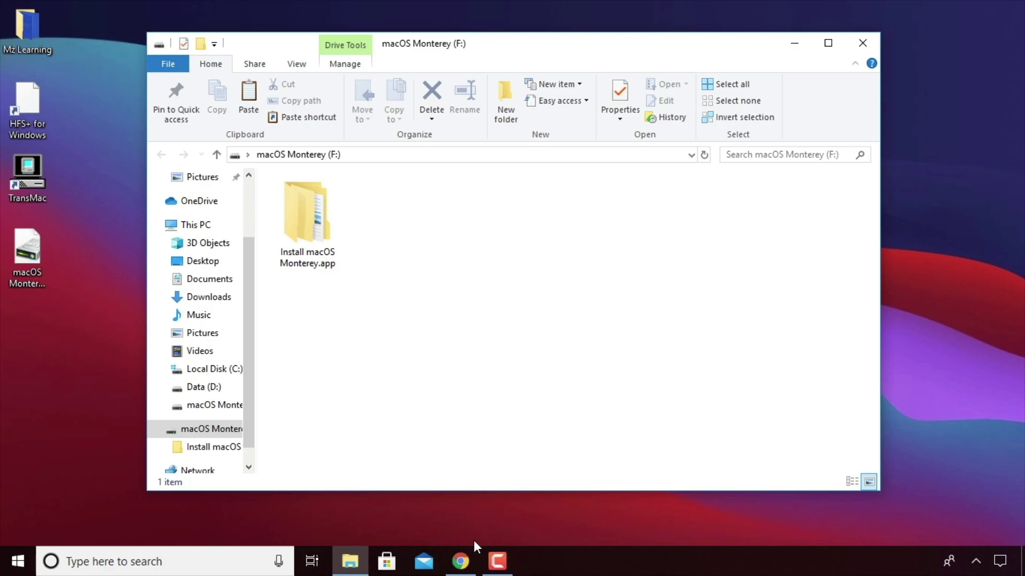
Switch to Chrome and download Mz Learning - macOS Monterey.zip from Google Drive.
click(462, 564)
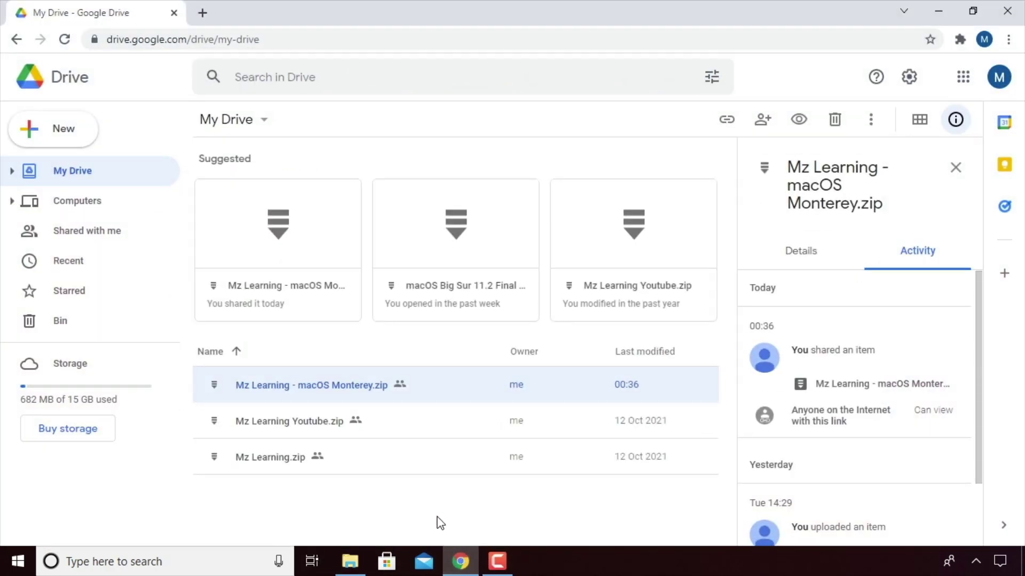
double_click(323, 387)
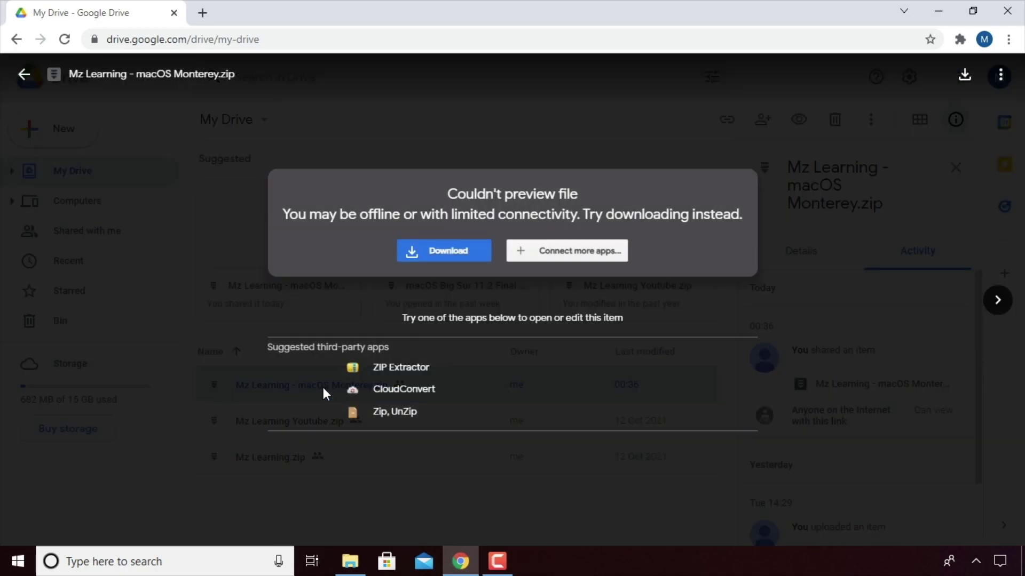
click(450, 262)
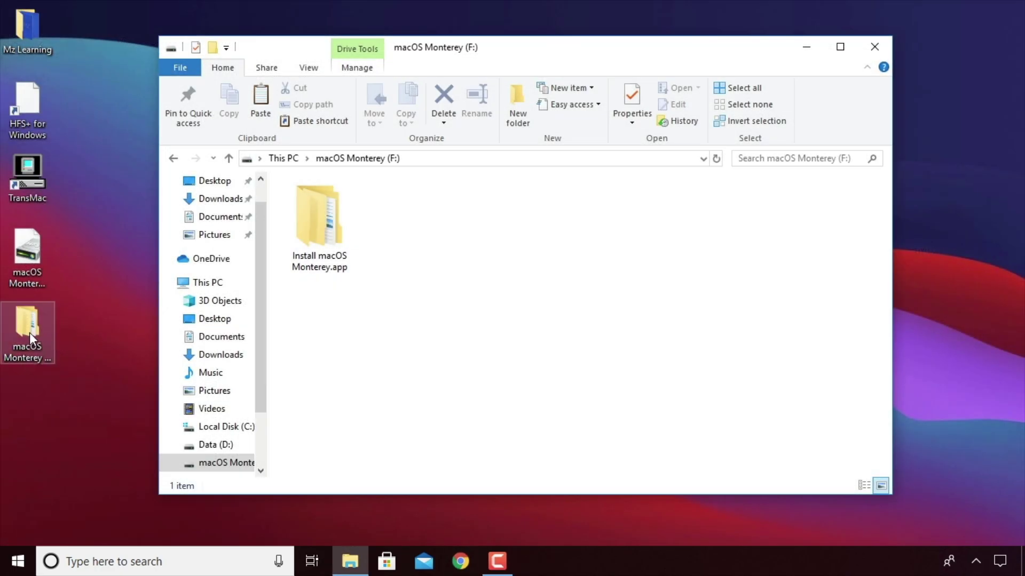
Open the macOS Monterey Boot Files by Mz Learning folder from the desktop and show hidden items.
click(28, 332)
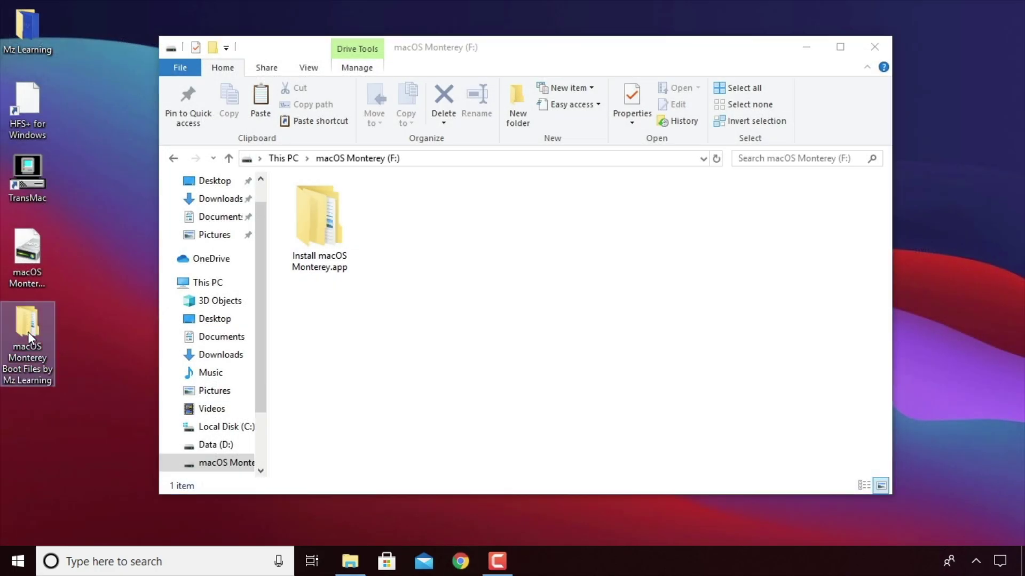
double_click(28, 331)
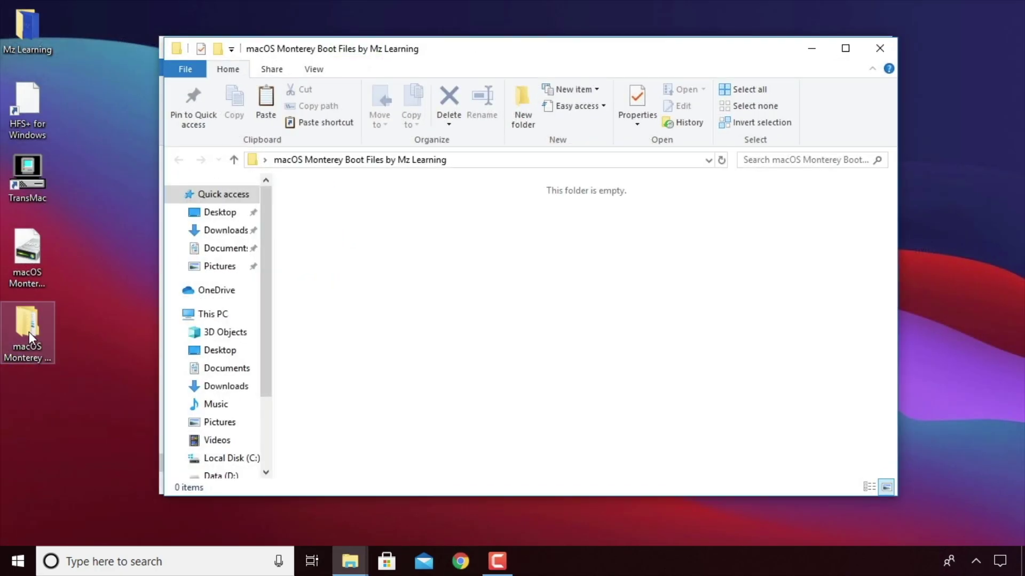
click(314, 69)
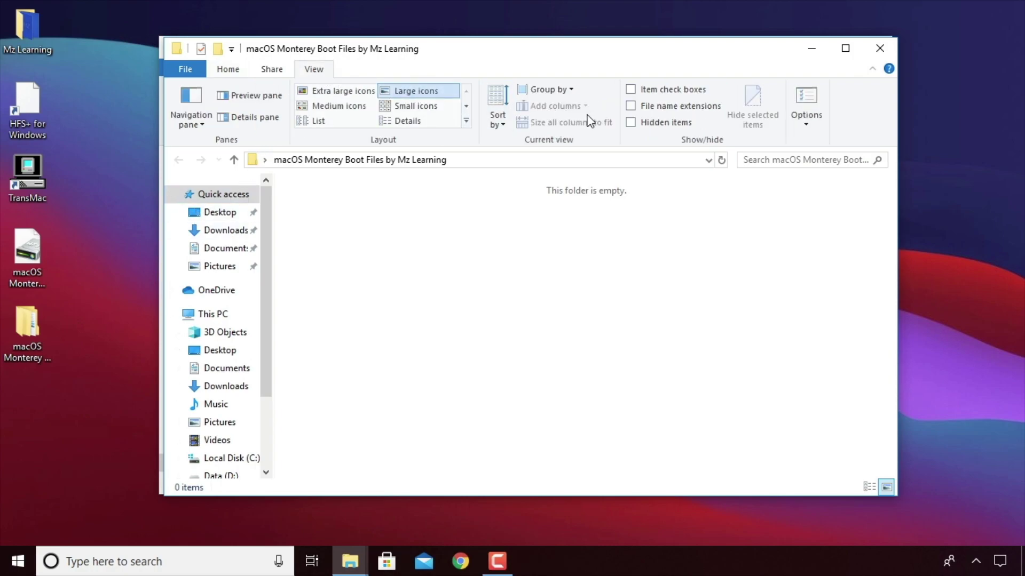
click(631, 122)
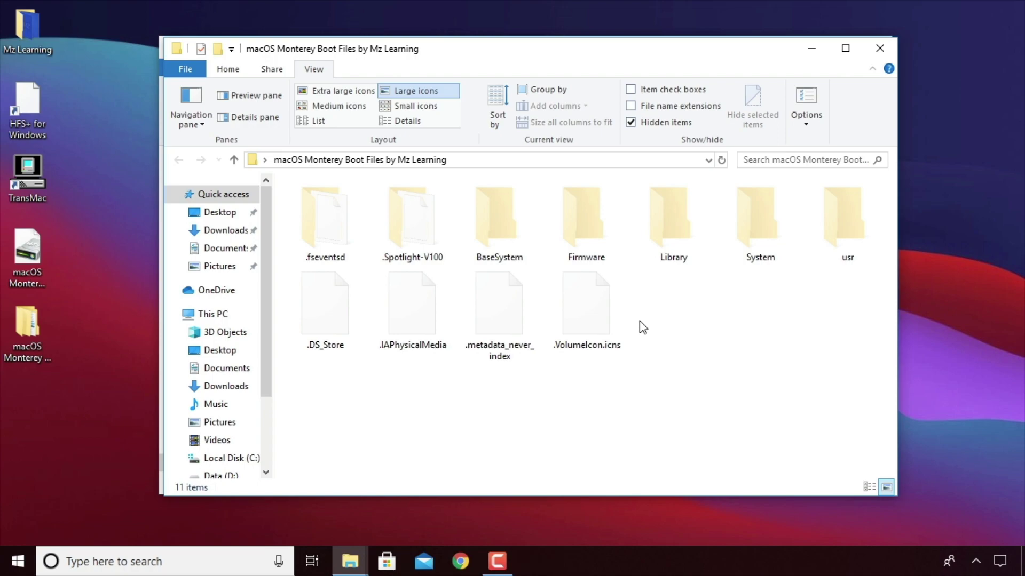
Copy all the hidden boot files to the root of the macOS Monterey (F:) drive and turn off the display of hidden items.
key(ctrl+a)
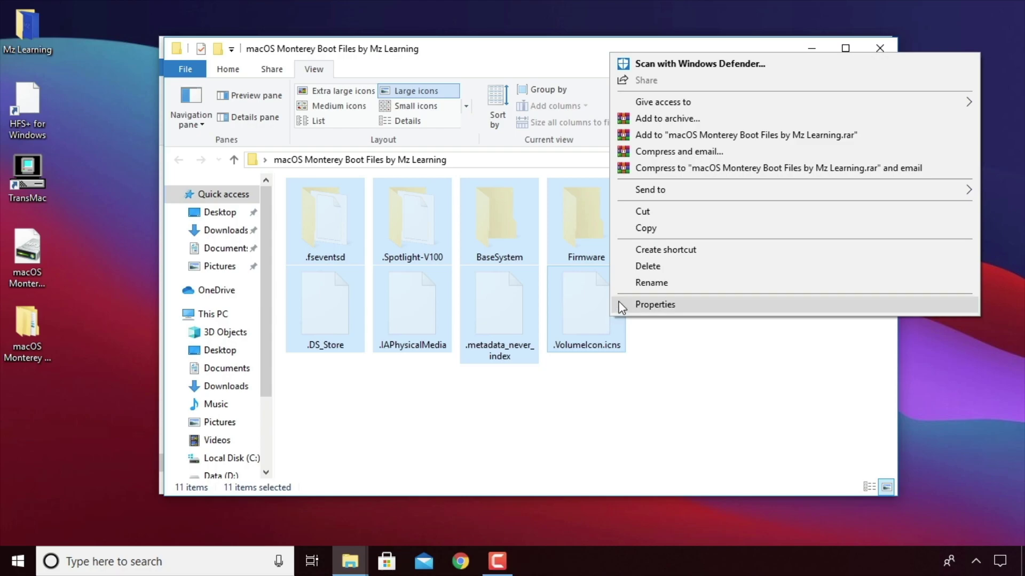
click(643, 228)
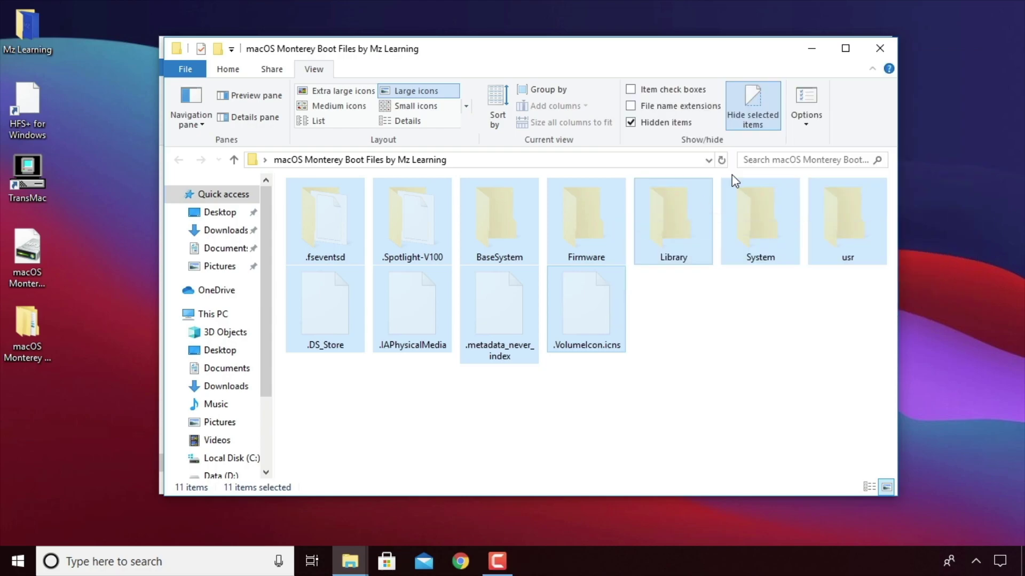
click(879, 48)
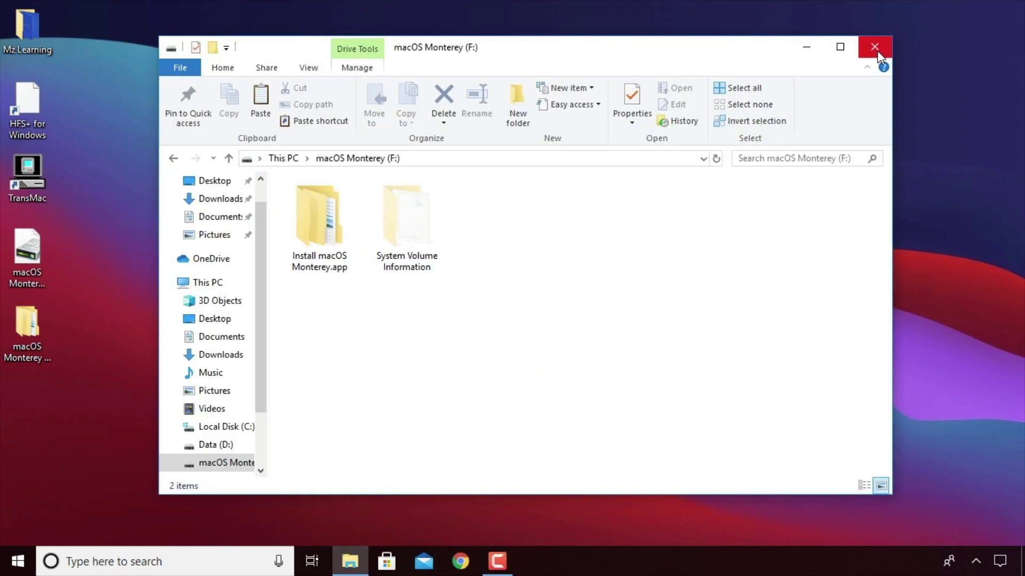
right_click(529, 235)
click(540, 339)
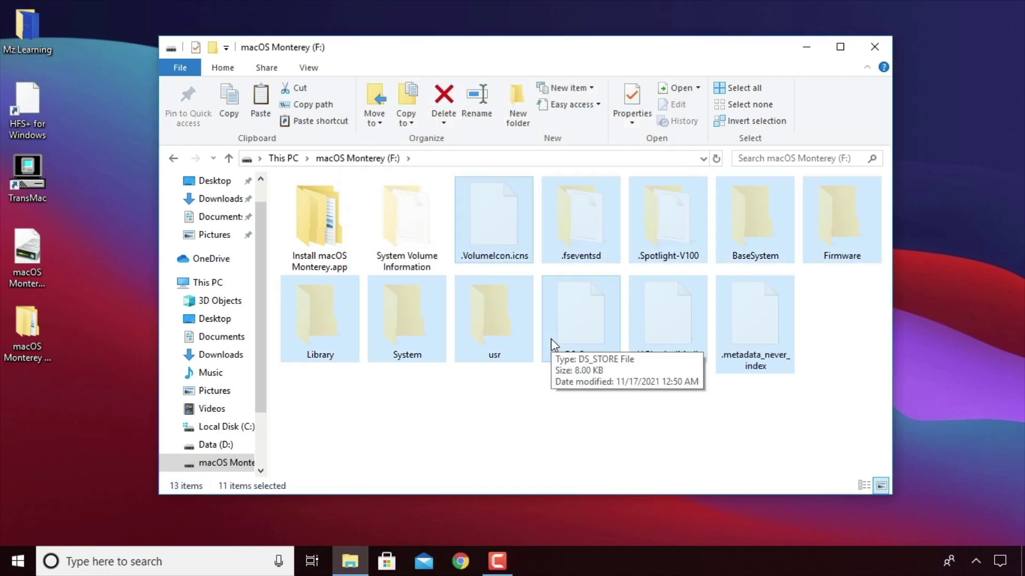
click(308, 68)
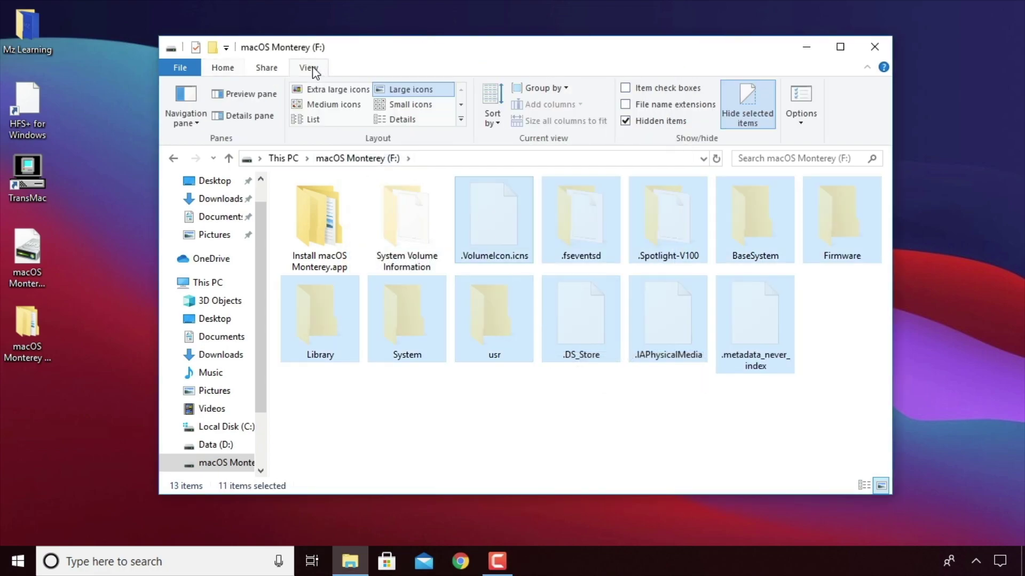
click(625, 121)
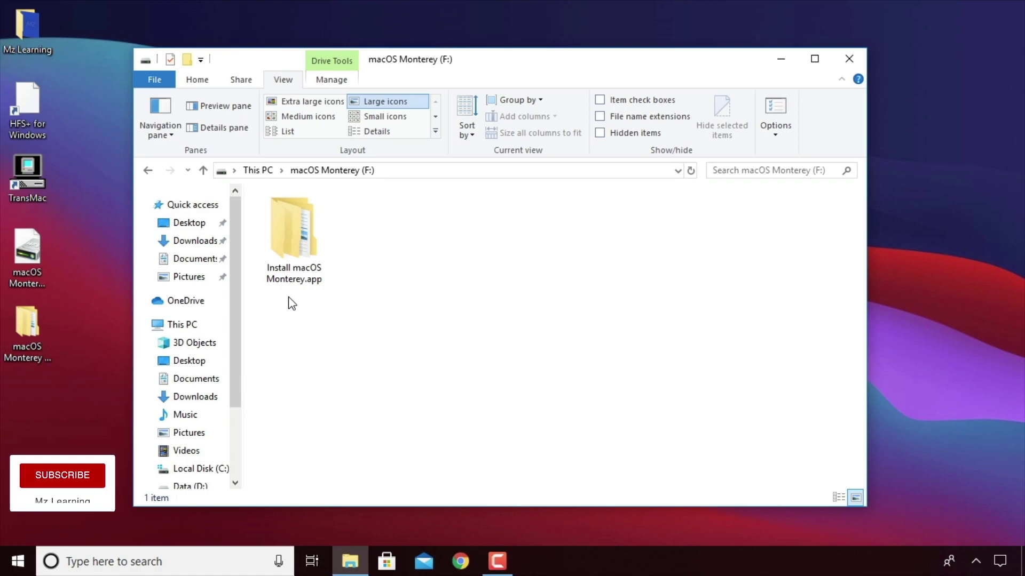
Open the Mz Learning desktop folder and arrange its window side by side with the macOS Monterey (F:) window.
double_click(40, 31)
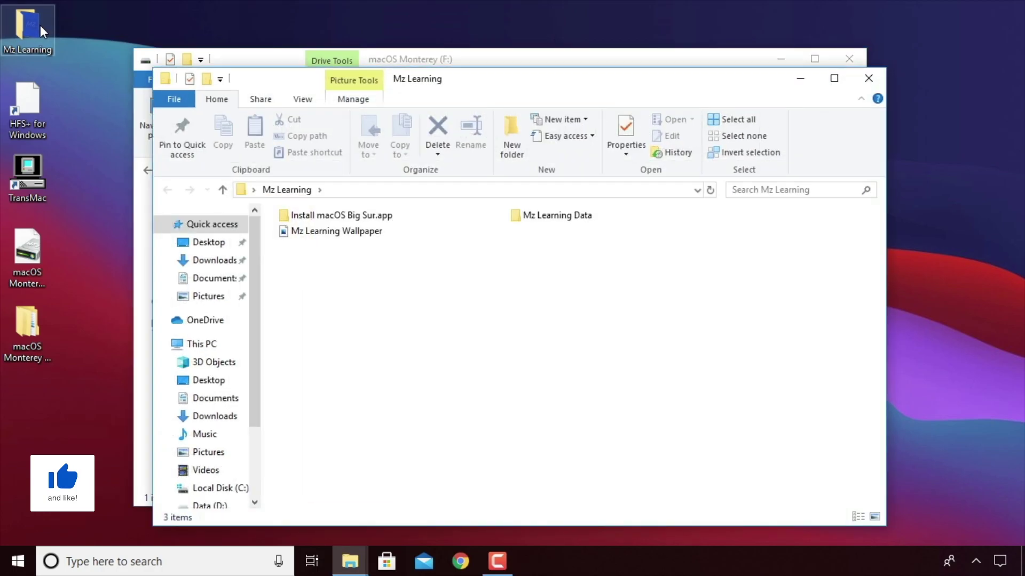
click(342, 216)
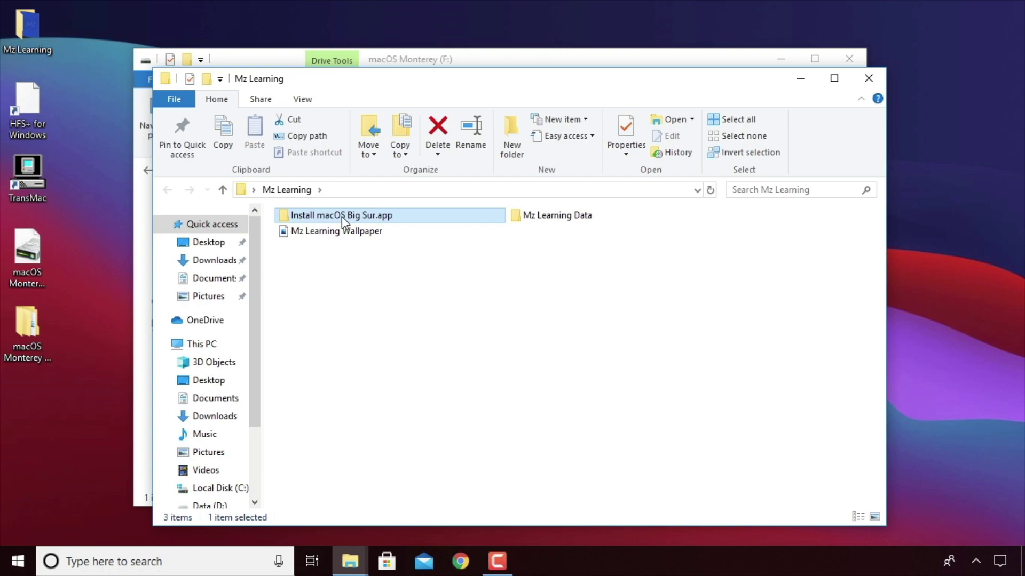
drag(352, 89, 1, 86)
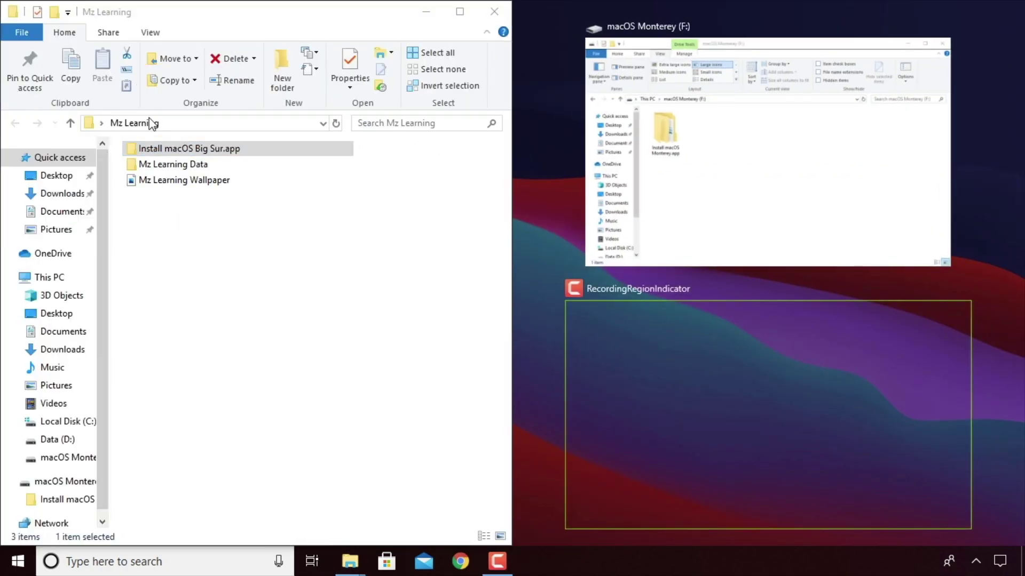
click(689, 158)
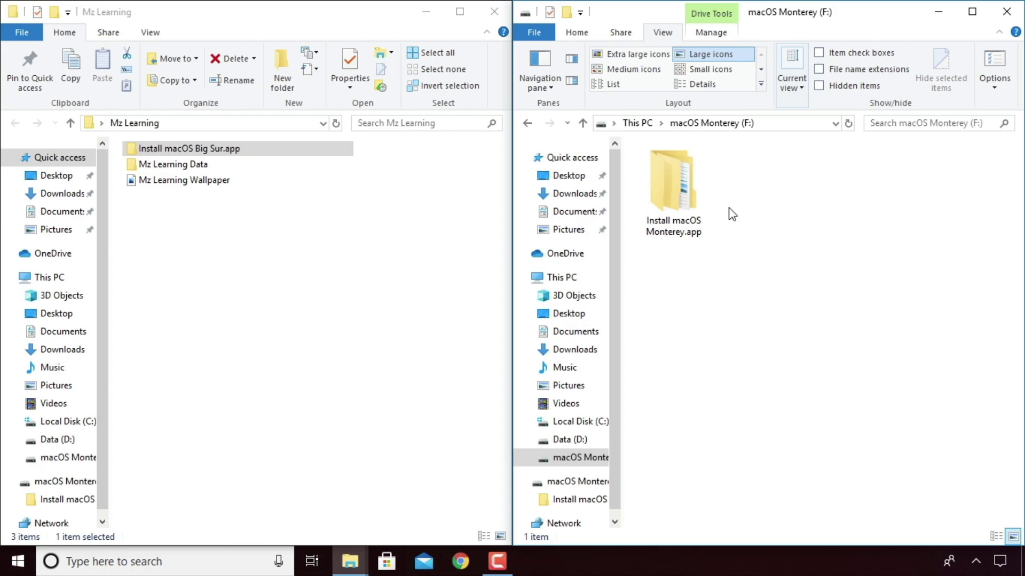
Permanently delete the SharedSupport folder from the Contents of Install macOS Monterey.app on the USB drive.
double_click(693, 193)
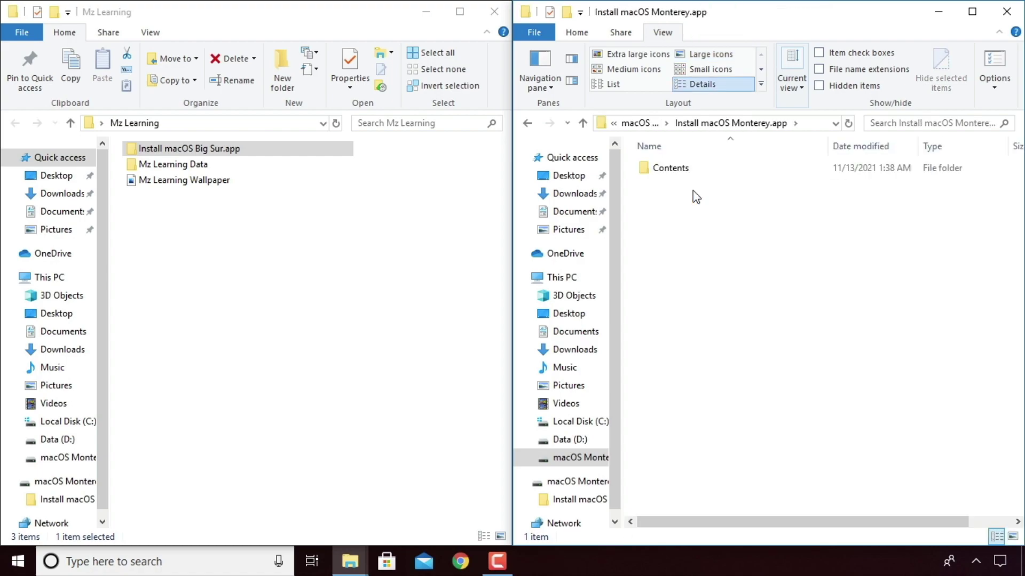
double_click(675, 172)
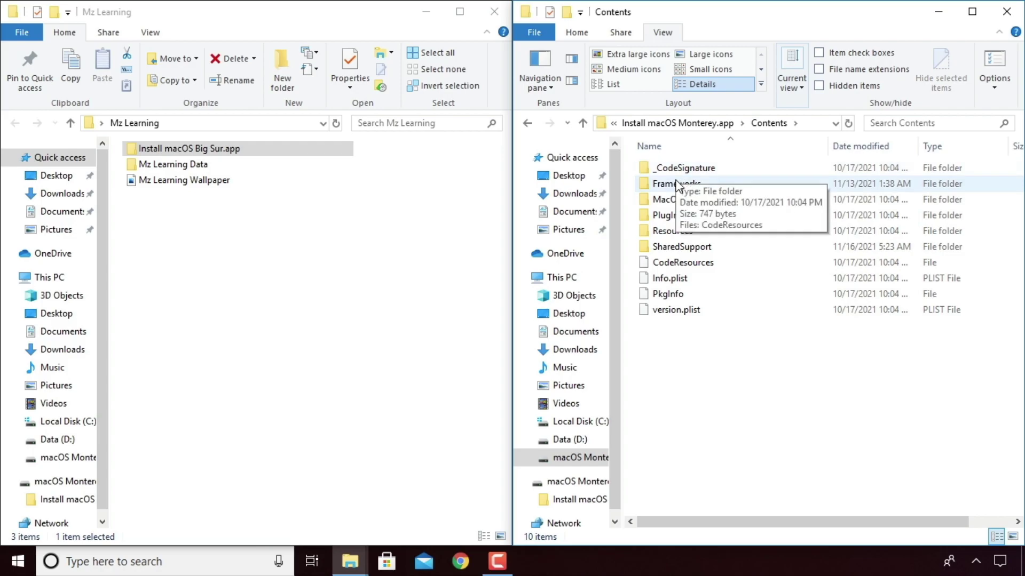
right_click(682, 249)
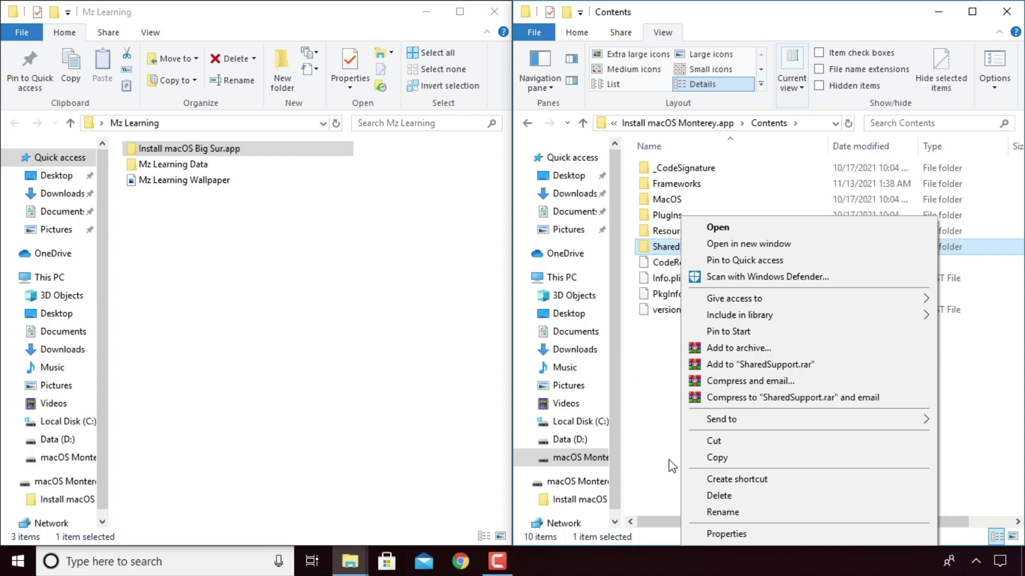
click(703, 496)
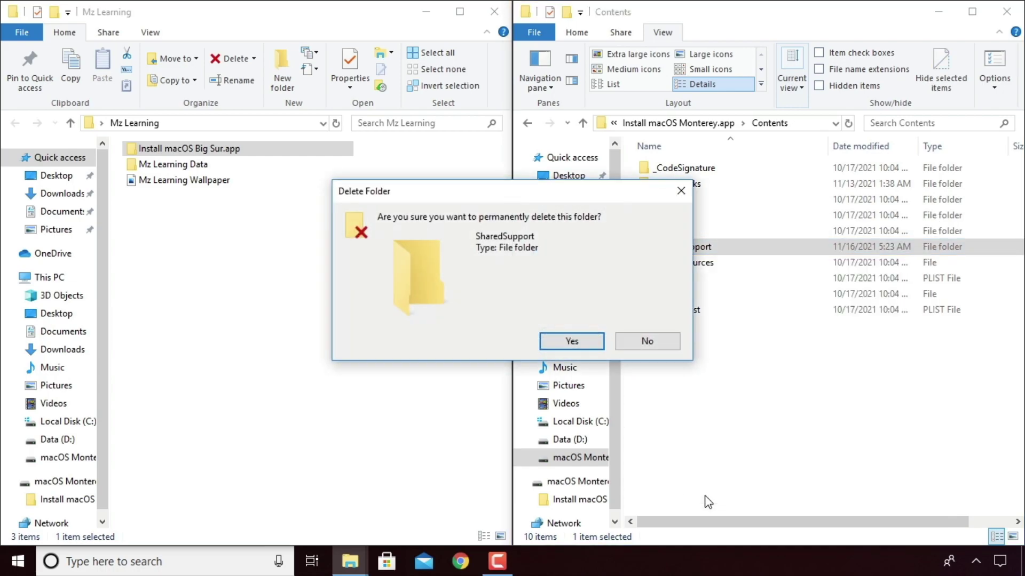
click(583, 343)
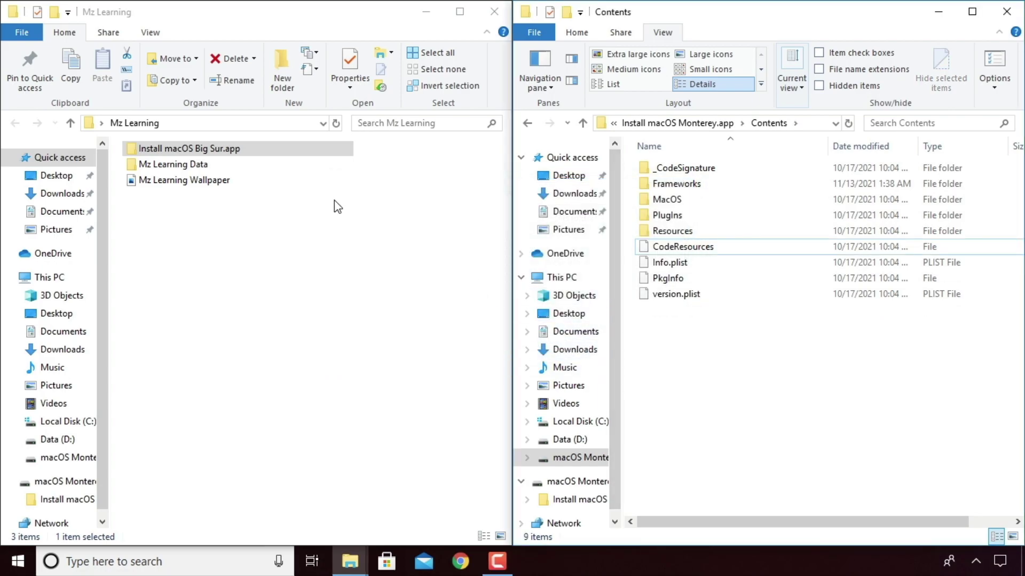
Copy the SharedSupport folder from the Contents of Install macOS Big Sur.app into the Contents of Install macOS Monterey.app.
double_click(196, 151)
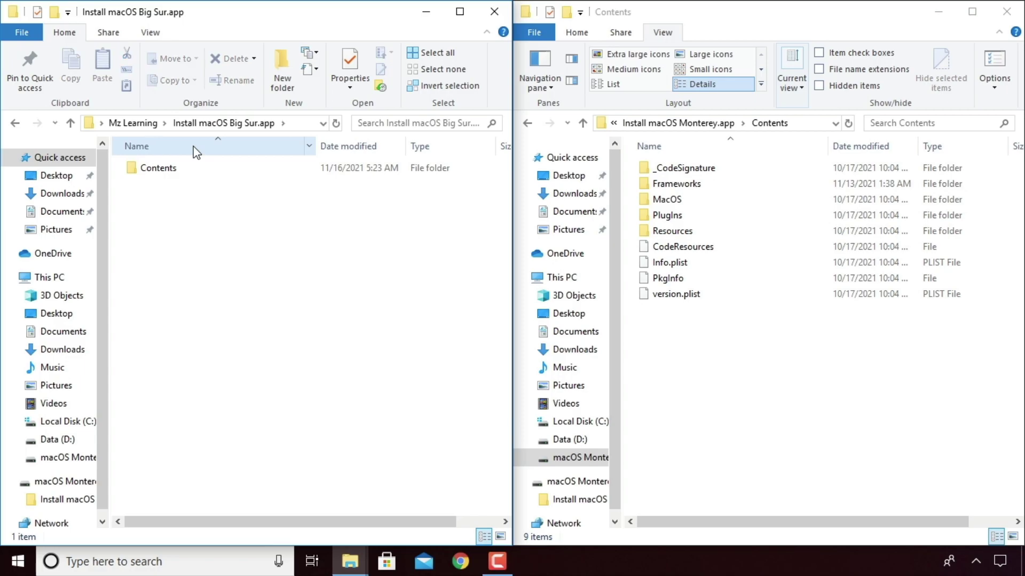
double_click(187, 168)
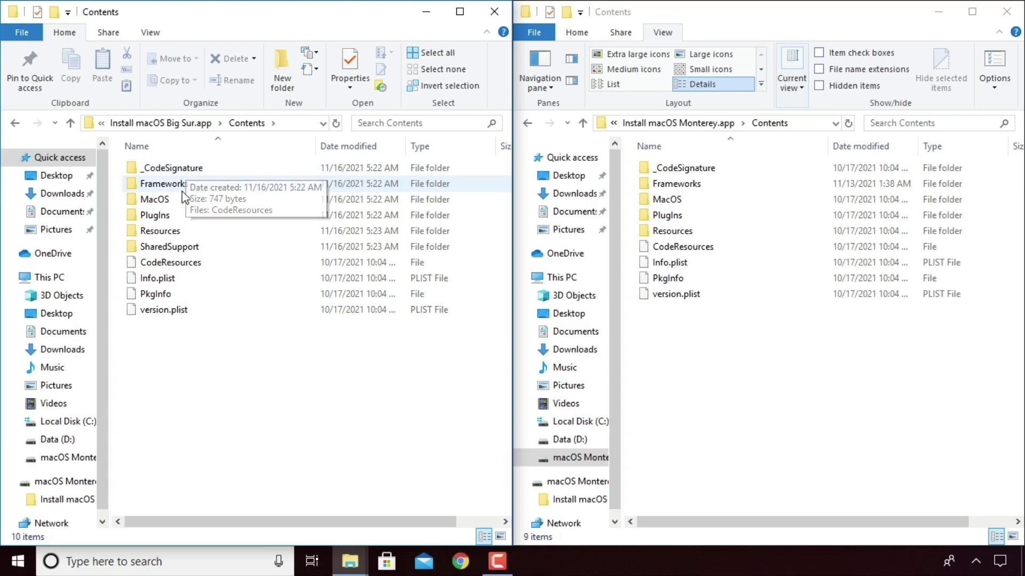
click(185, 248)
right_click(185, 248)
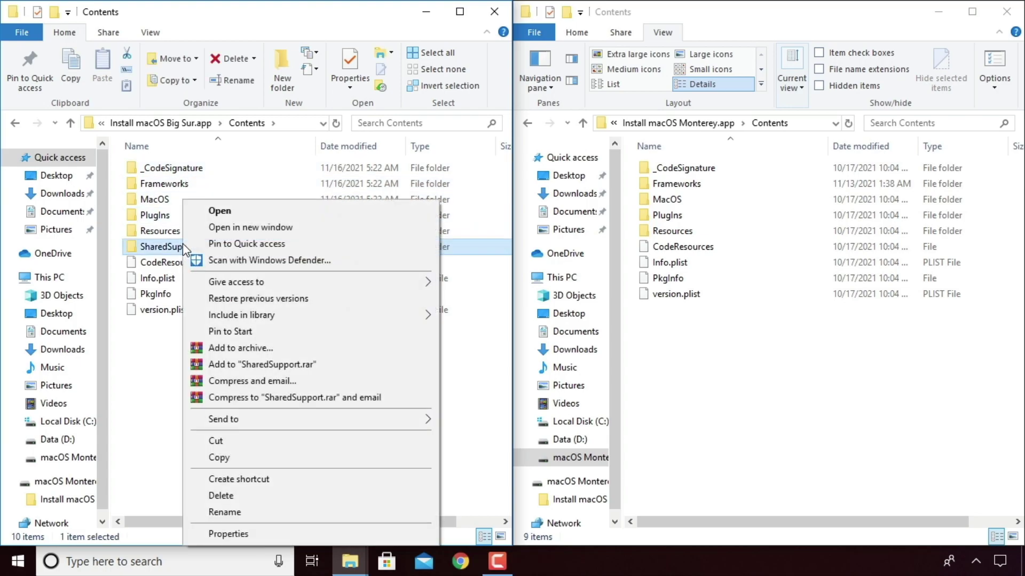
click(230, 454)
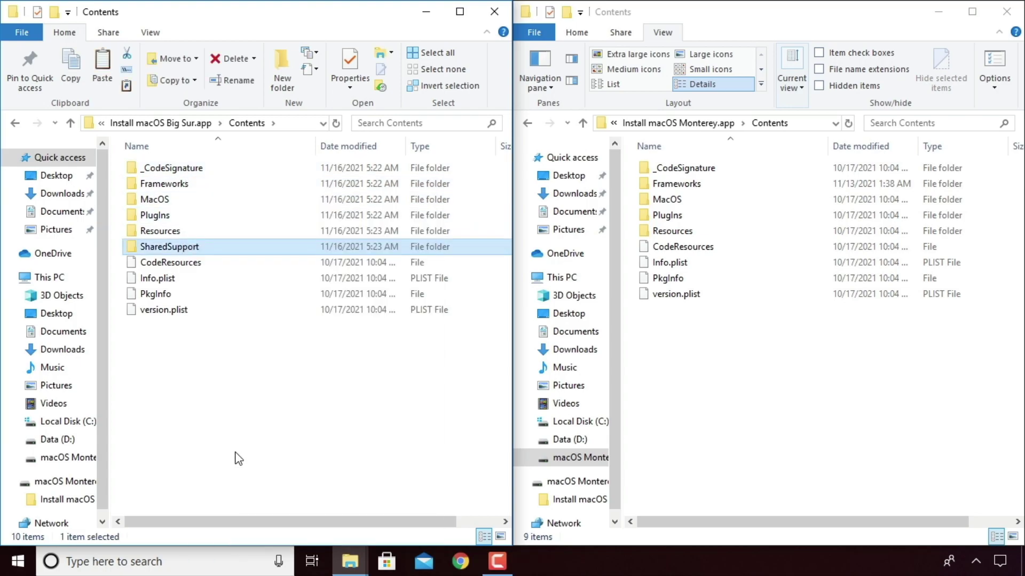
right_click(713, 447)
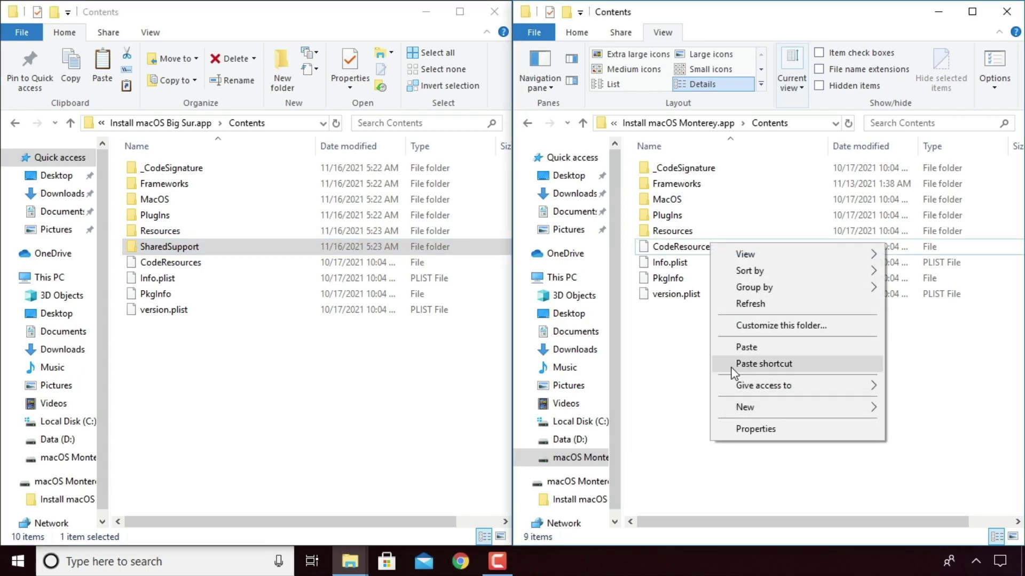
click(741, 350)
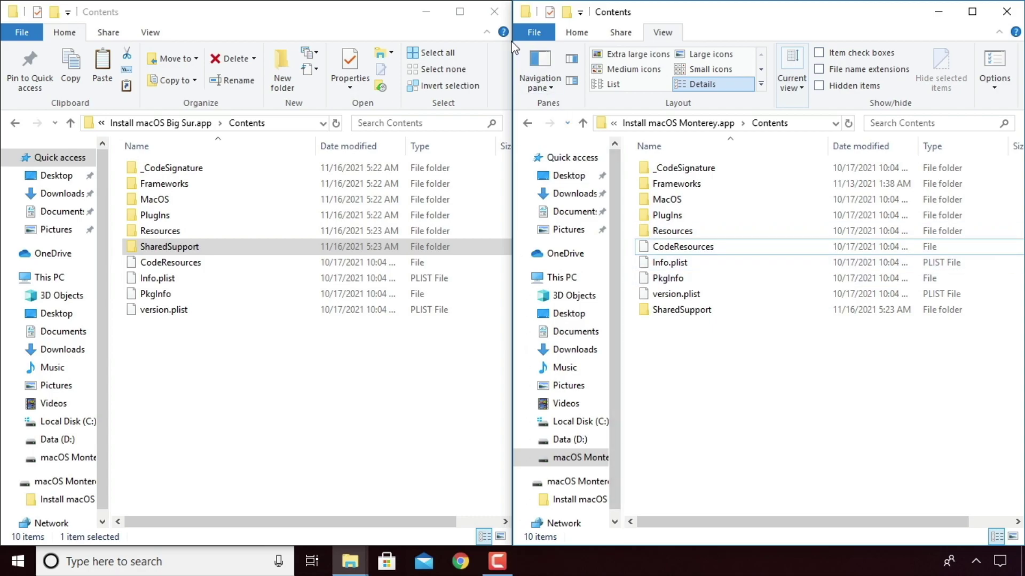
Close the Install macOS Big Sur.app folder window, return to the root of macOS Monterey (F:) and close that window too.
click(494, 14)
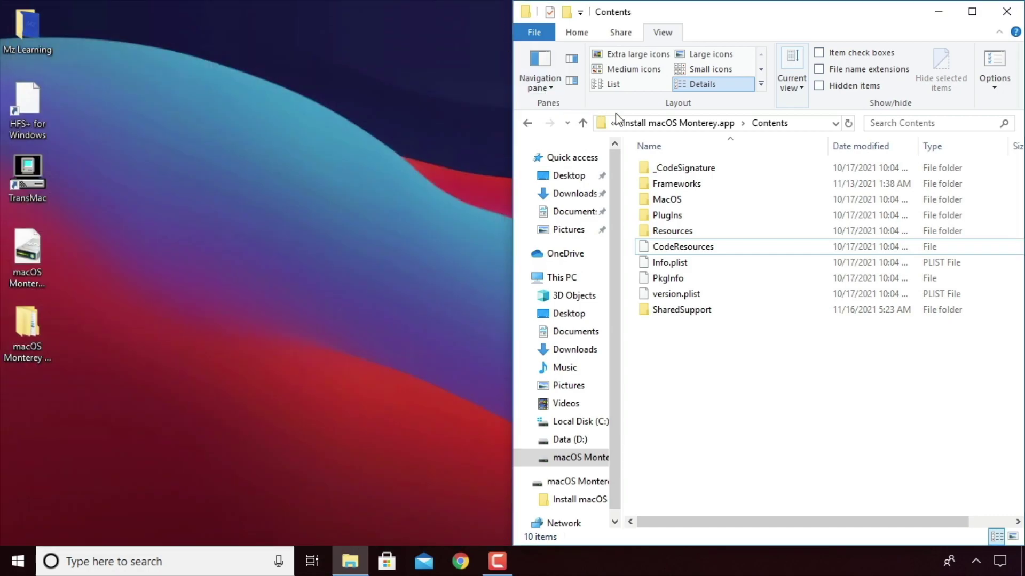
click(635, 124)
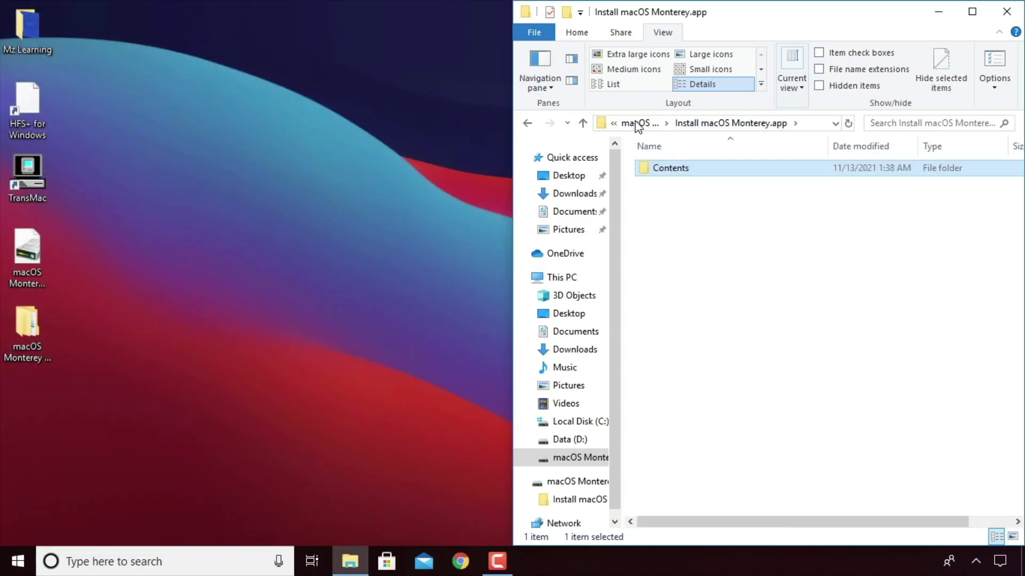
click(635, 123)
drag(749, 19, 386, 61)
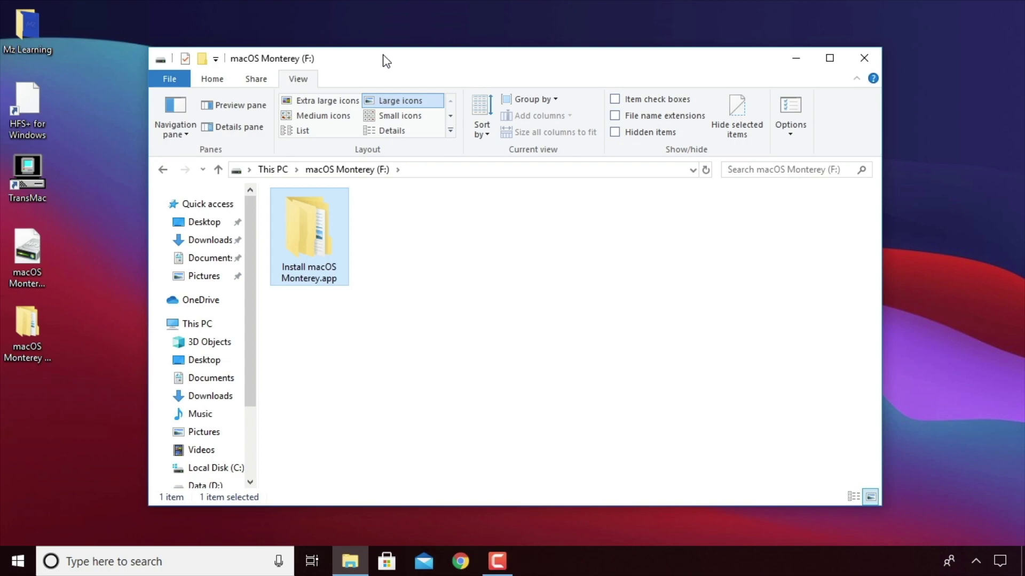
click(860, 62)
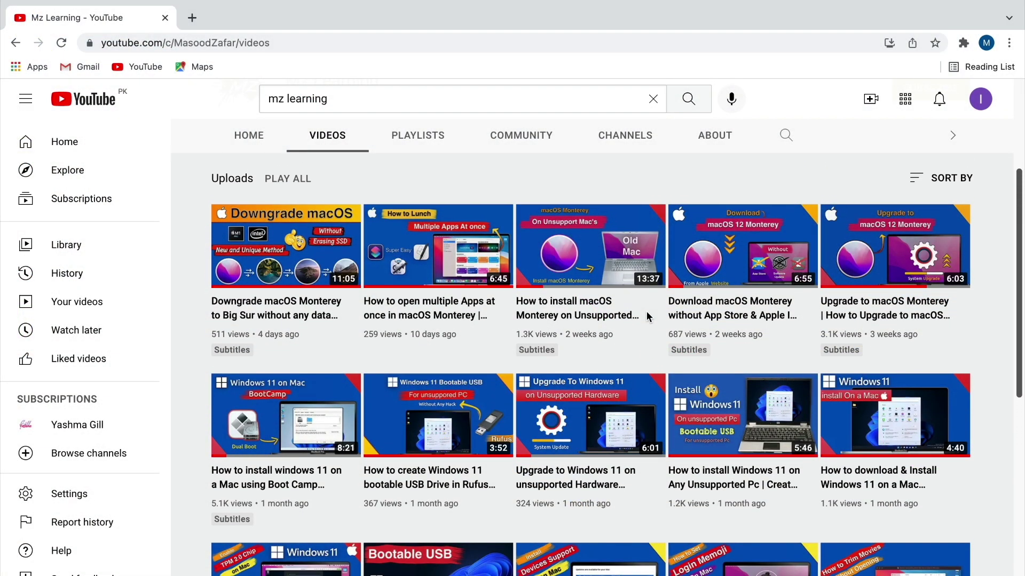
Subscribe to the Mz Learning channel on YouTube in Chrome and turn on all notifications for it.
scroll(649, 316, up, 4)
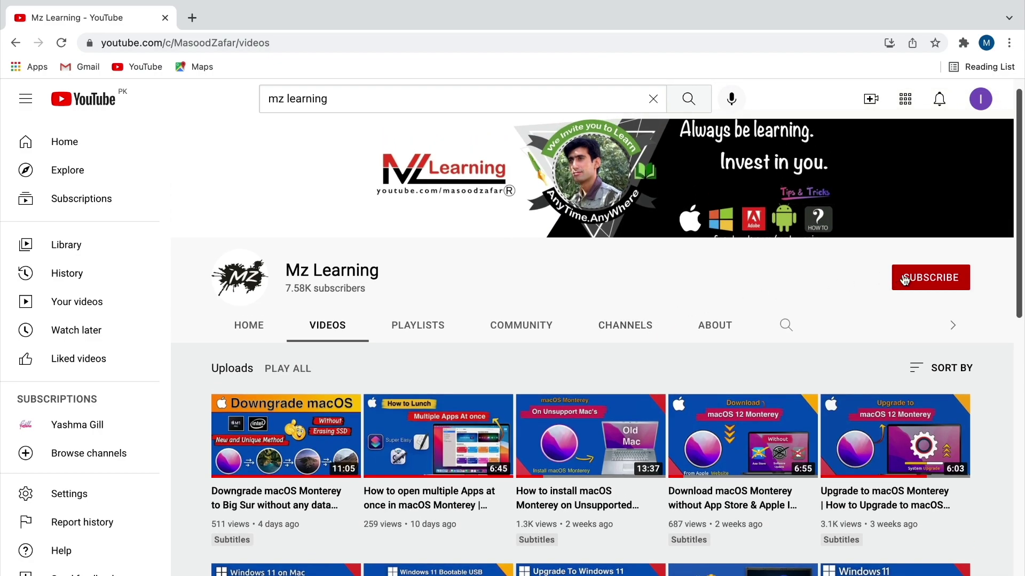
click(922, 287)
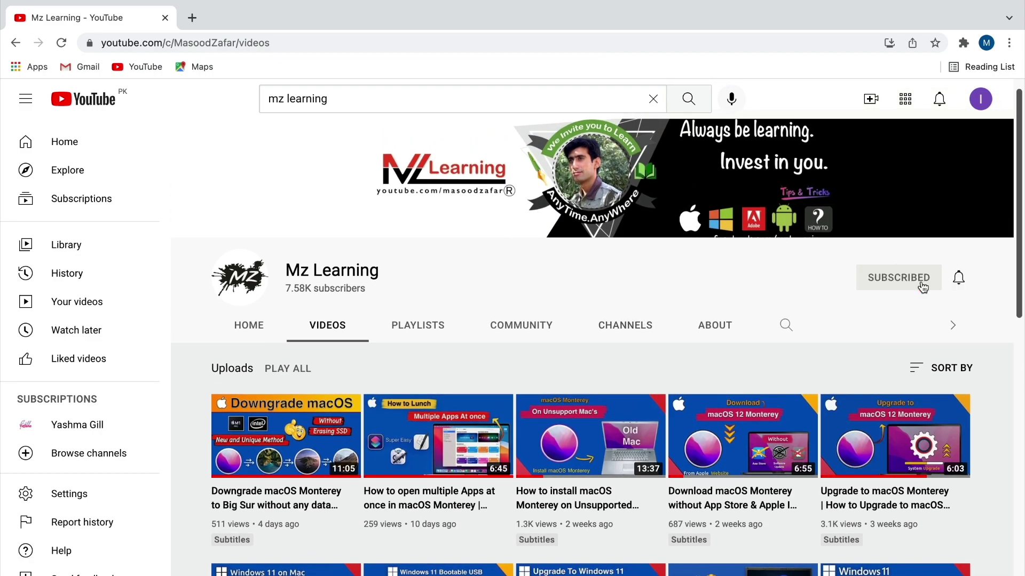
click(960, 282)
click(943, 301)
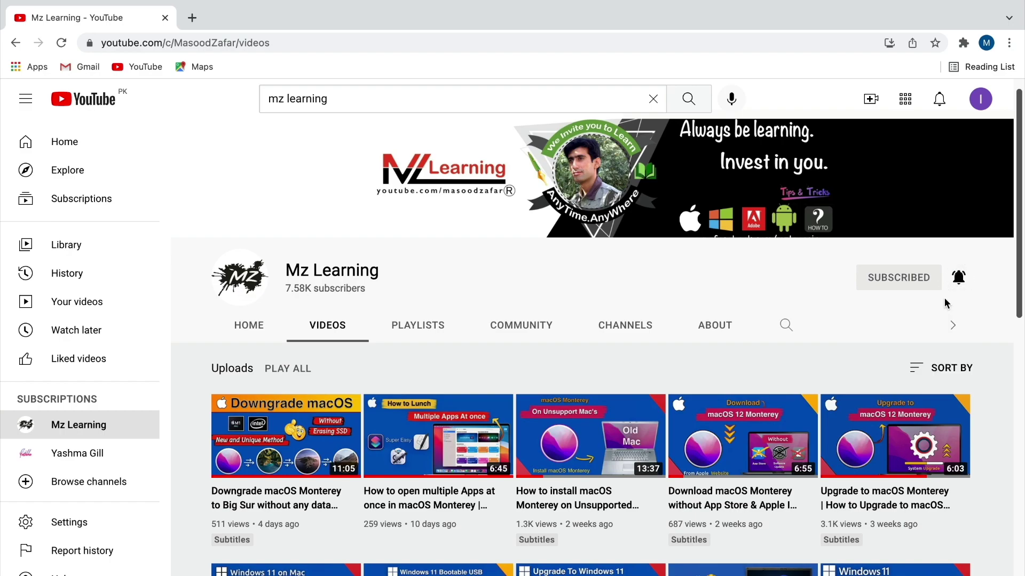